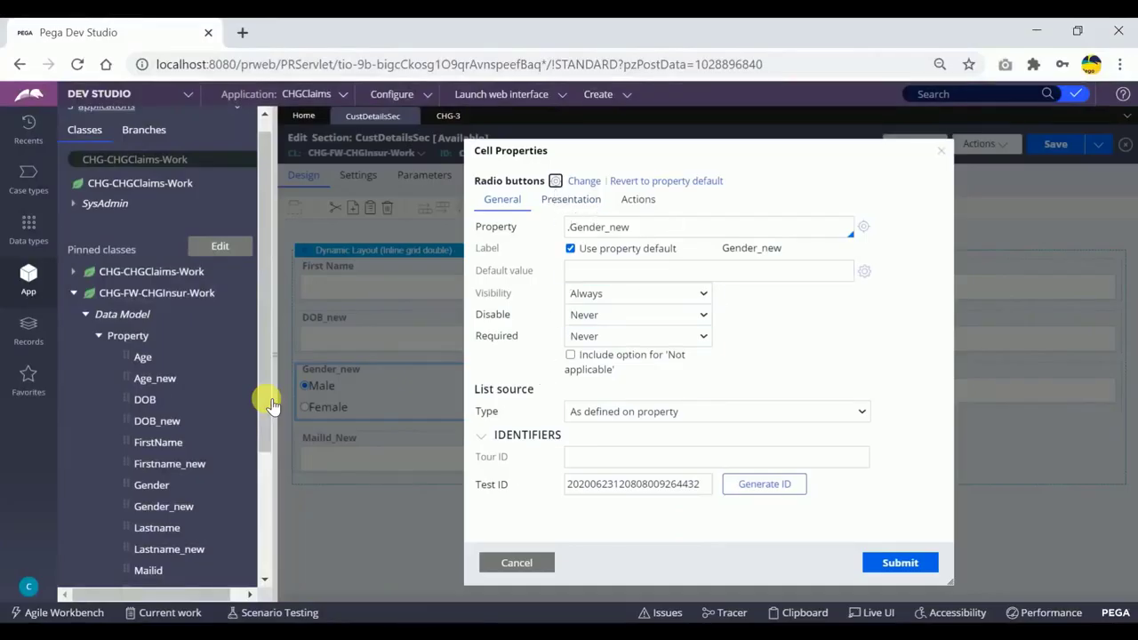
pyautogui.tripleClick(637, 227)
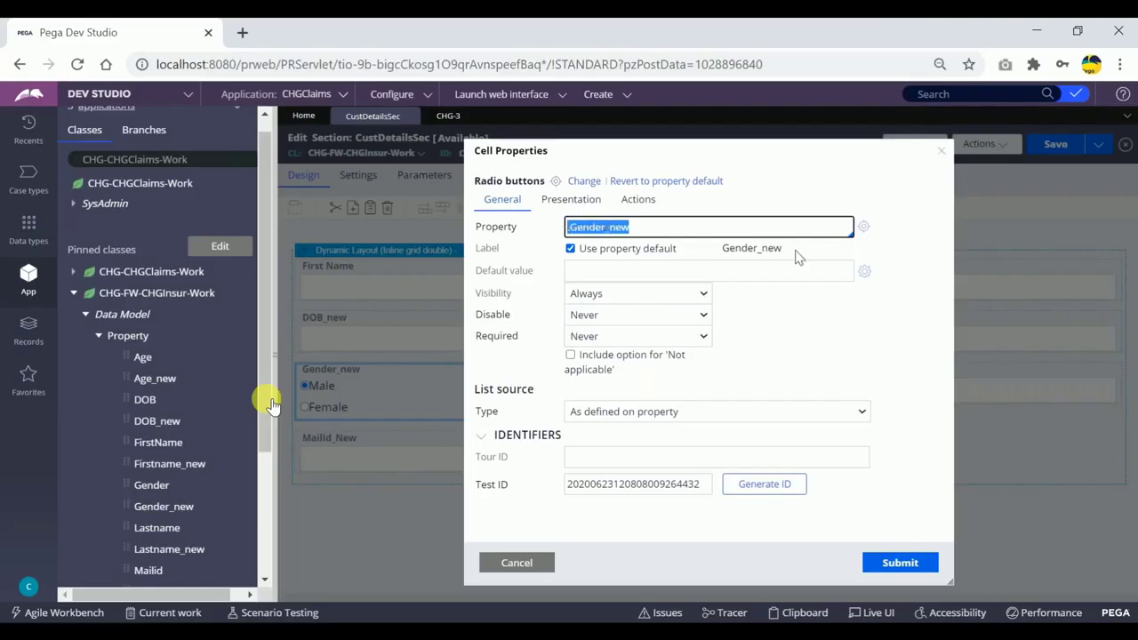
pyautogui.moveTo(784, 250); pyautogui.dragTo(727, 249)
pyautogui.click(819, 328)
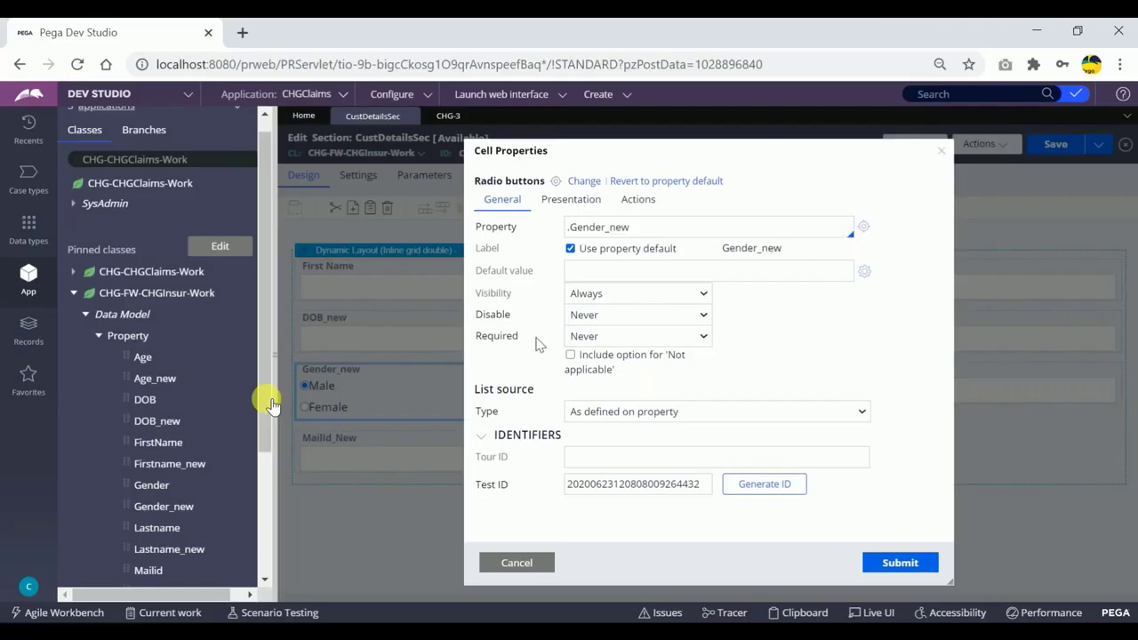
pyautogui.click(641, 271)
# Set the orientation of the Gender_new radio buttons to Horizontal in their presentation settings
pyautogui.click(572, 201)
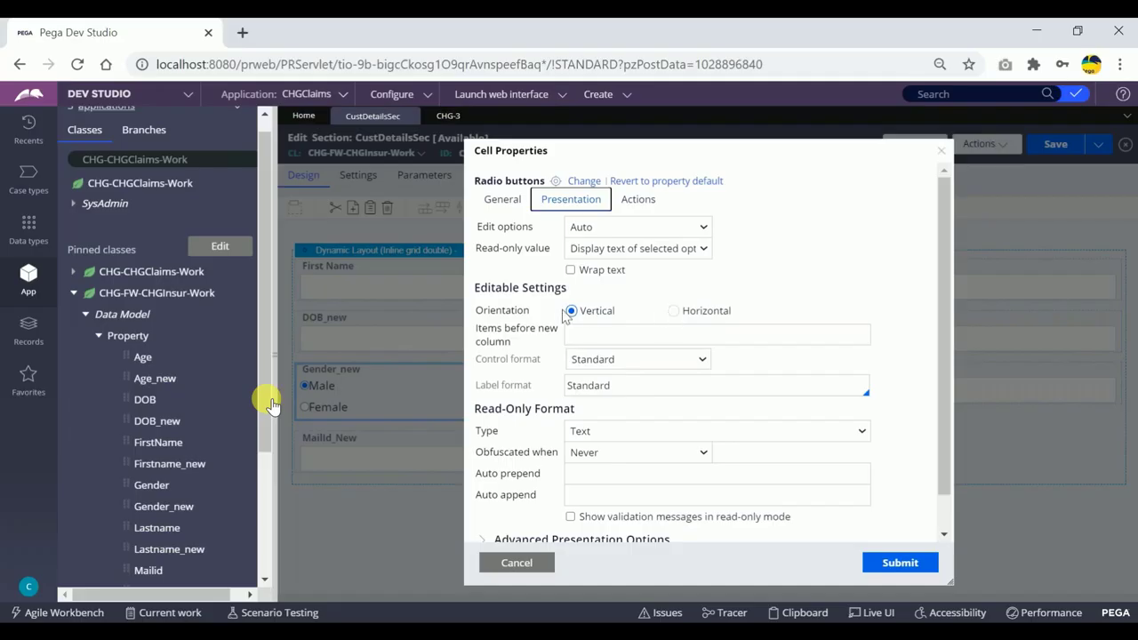
pyautogui.moveTo(622, 318); pyautogui.dragTo(580, 313)
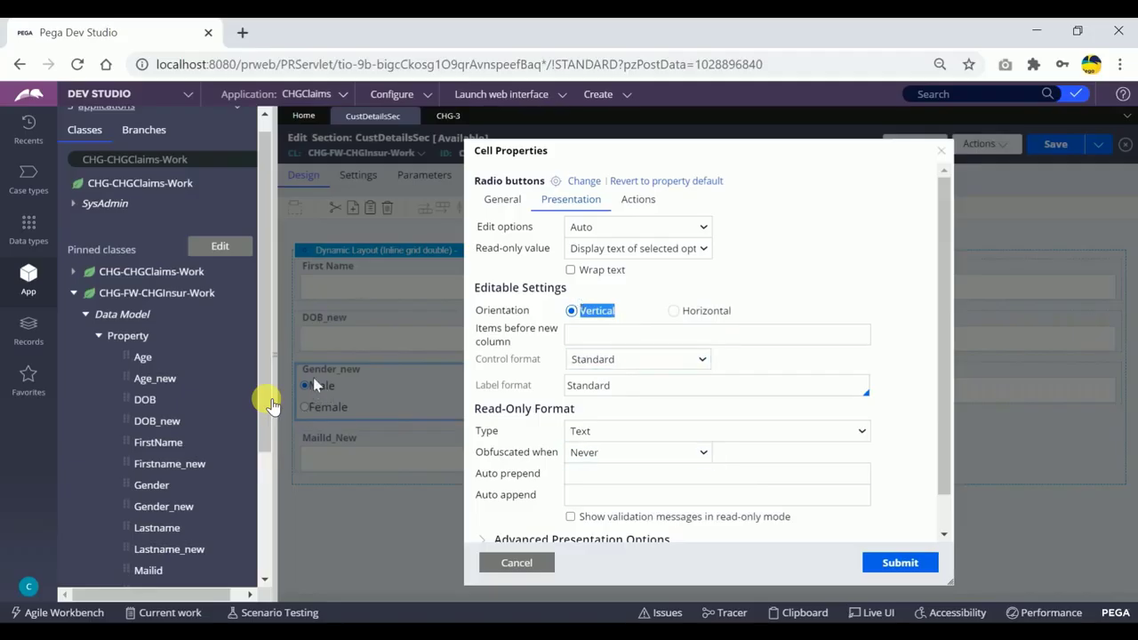
pyautogui.click(674, 311)
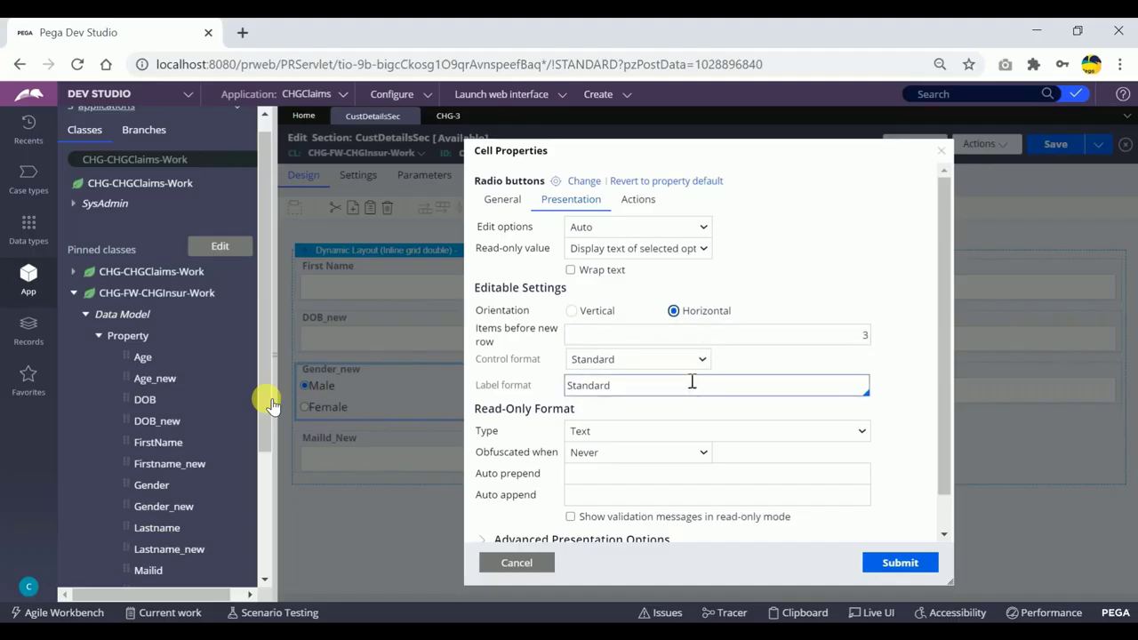
# Set the control format of the Gender_new radio buttons to Other with the Segmented style and submit the cell properties
pyautogui.moveTo(479, 367); pyautogui.dragTo(548, 367)
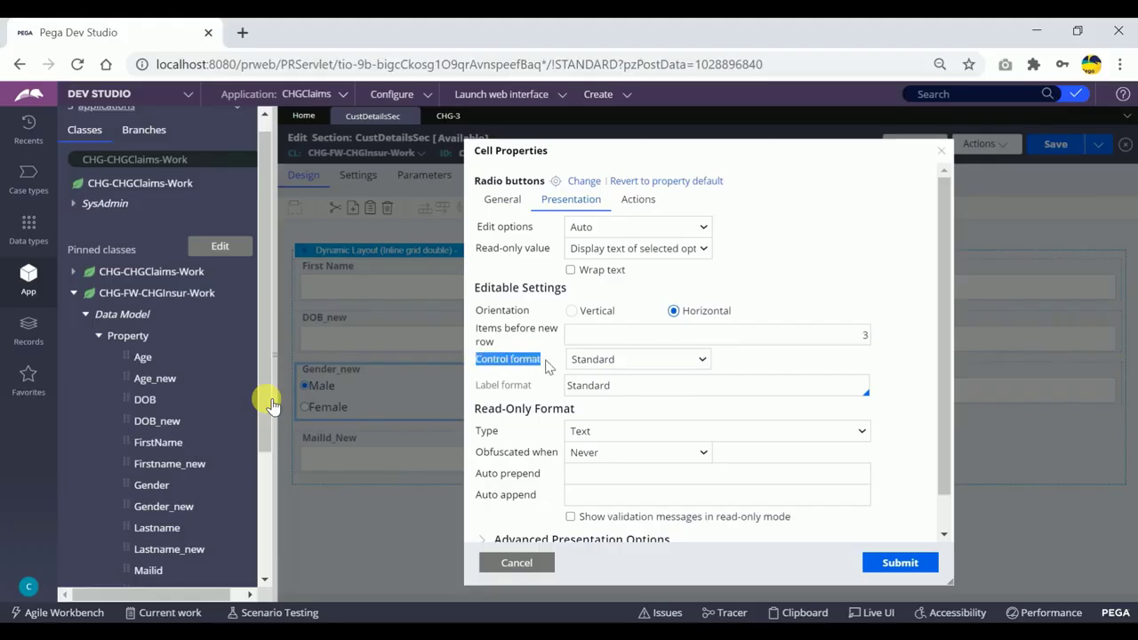
pyautogui.click(539, 365)
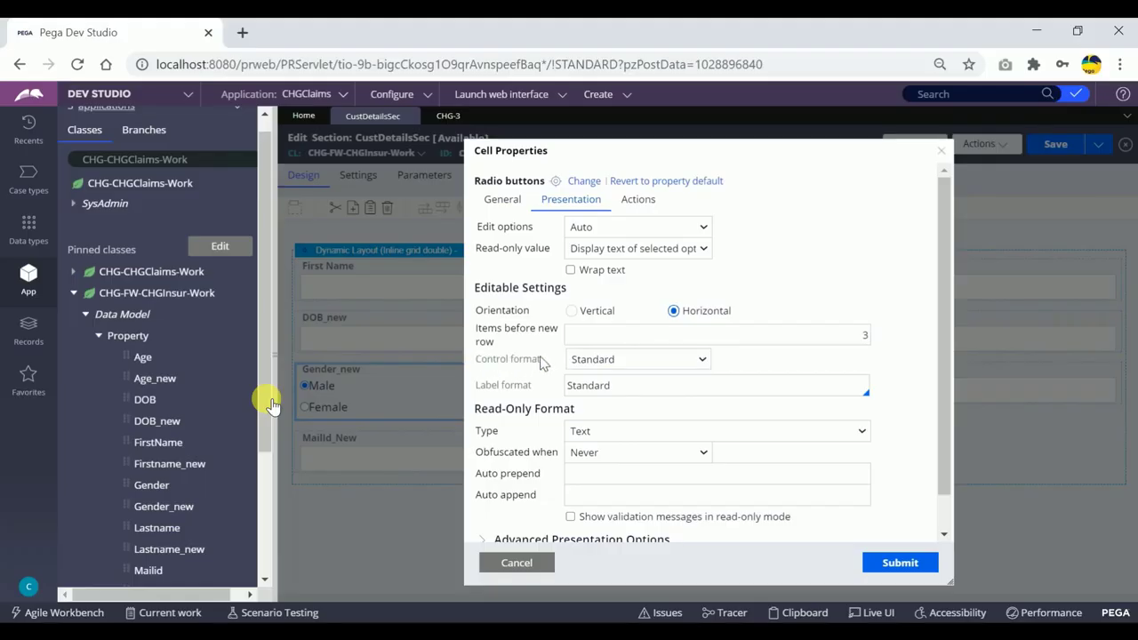
pyautogui.click(659, 365)
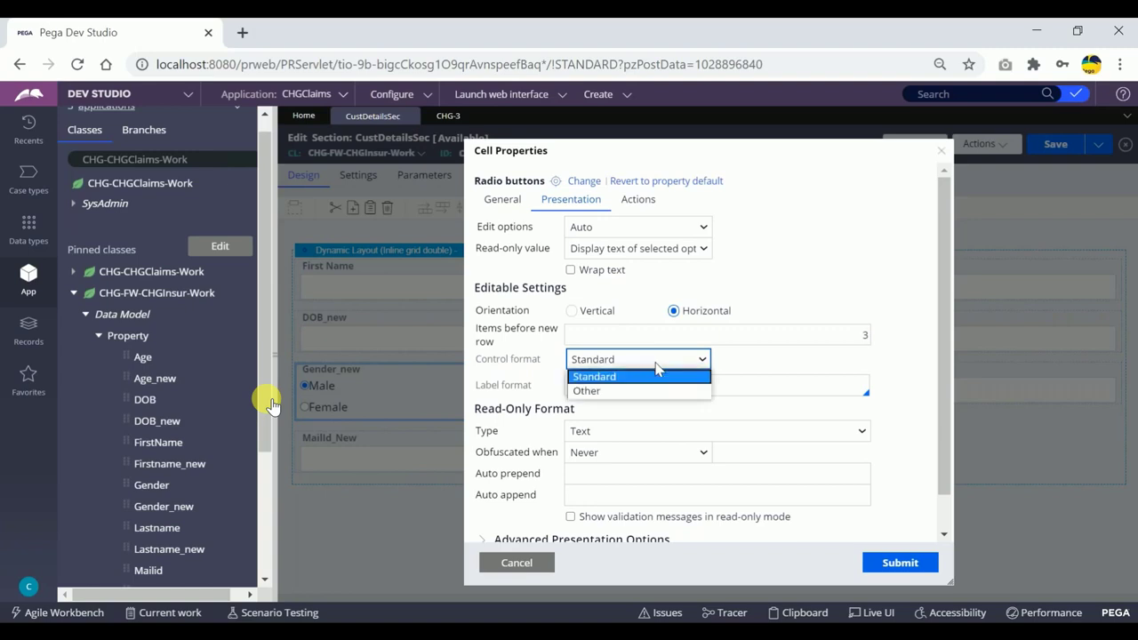
pyautogui.click(601, 393)
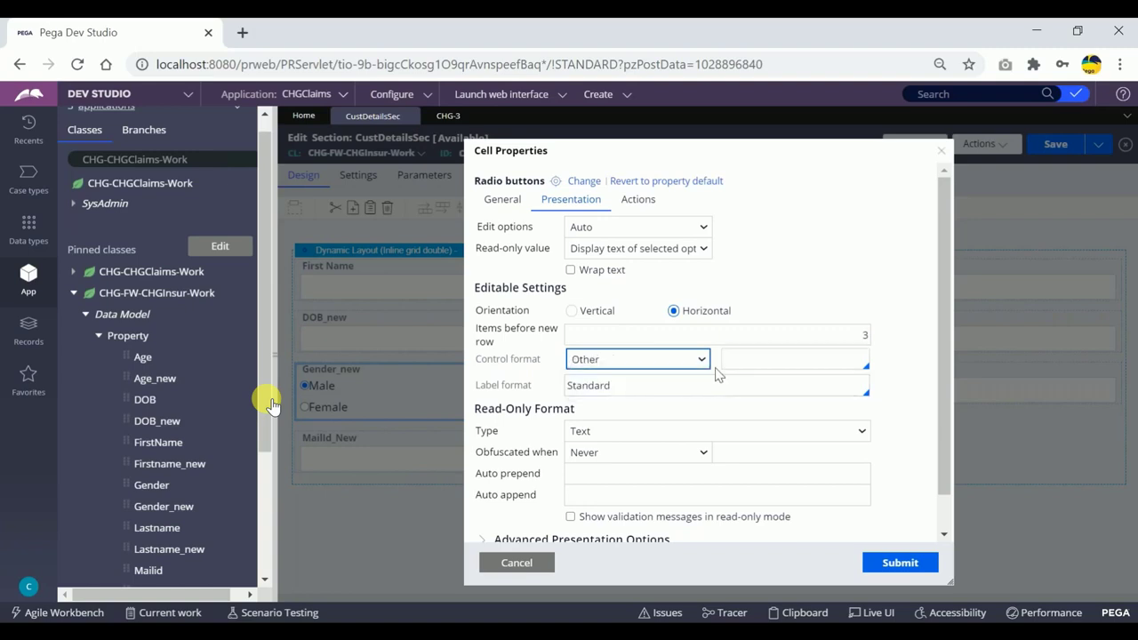
pyautogui.click(745, 359)
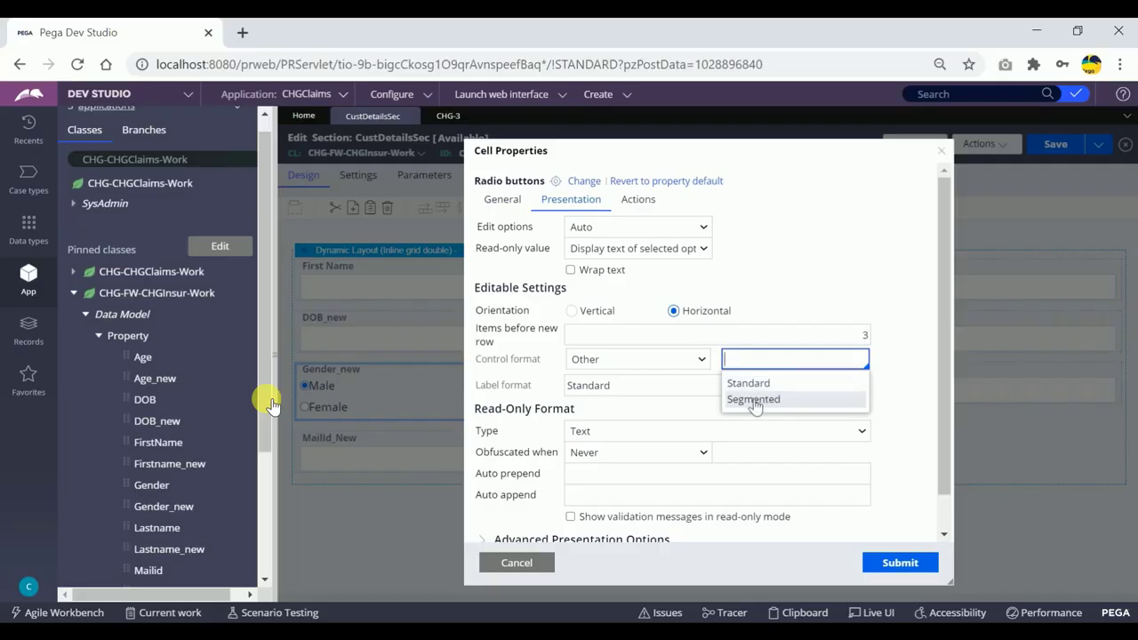
pyautogui.click(754, 401)
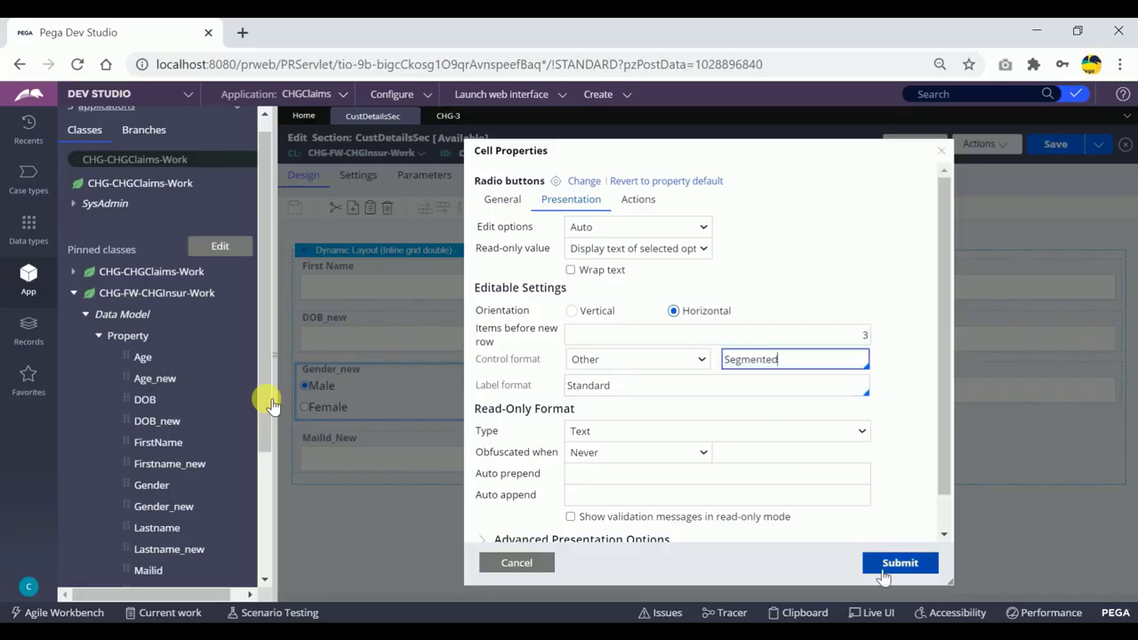
pyautogui.click(900, 564)
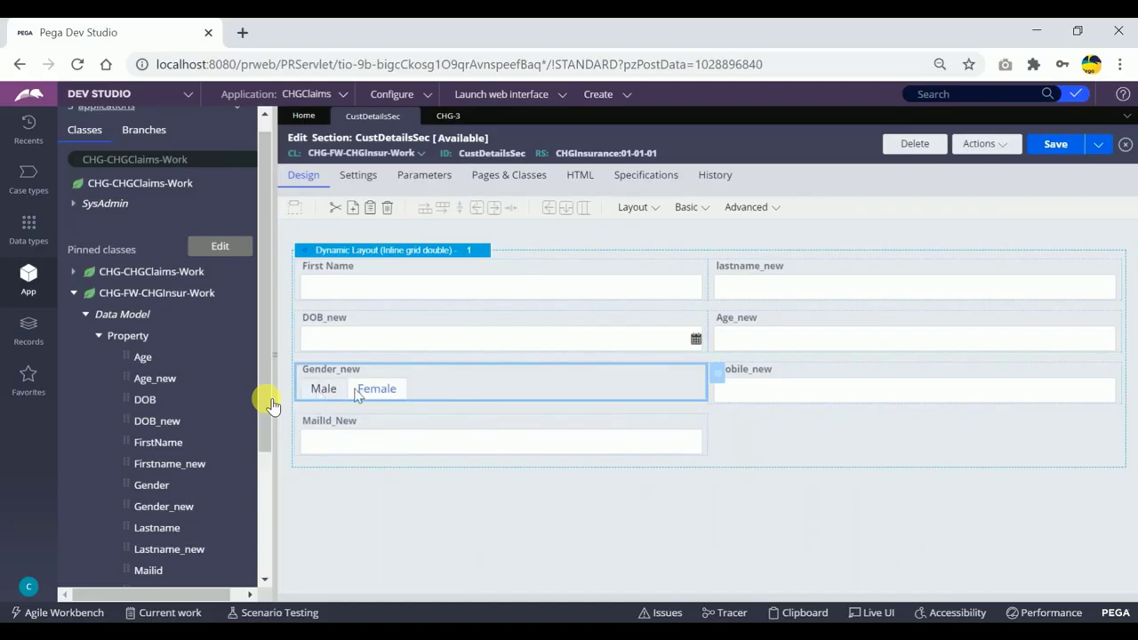
# Save the CustDetailsSec section and refresh the CHG-3 case so its form reloads
pyautogui.click(1056, 144)
pyautogui.click(448, 117)
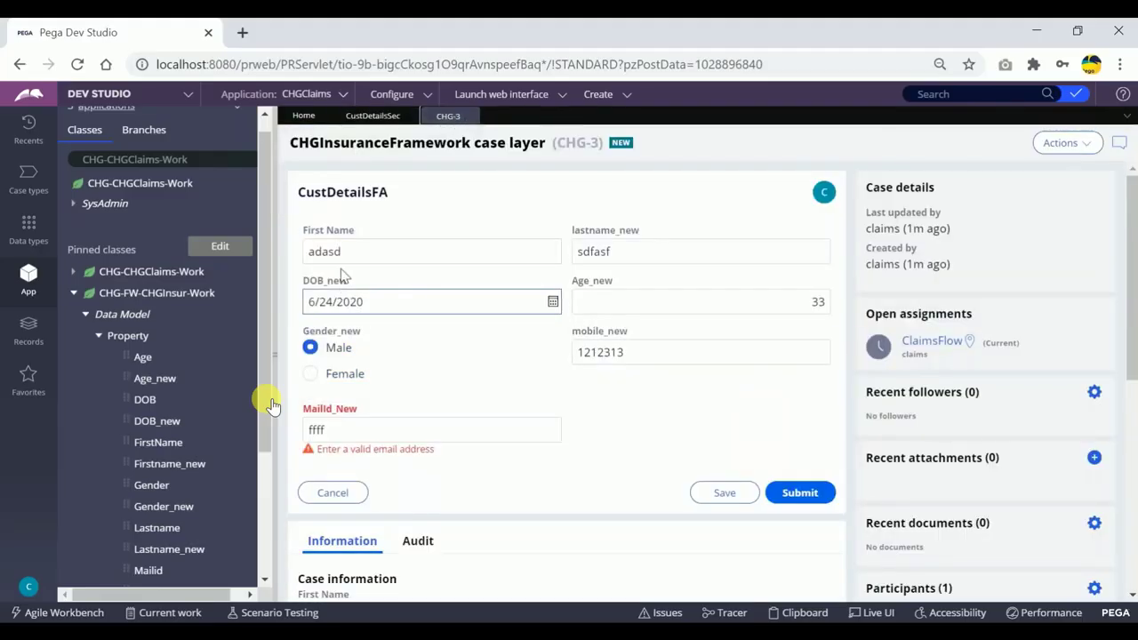
pyautogui.click(1067, 144)
pyautogui.click(1023, 167)
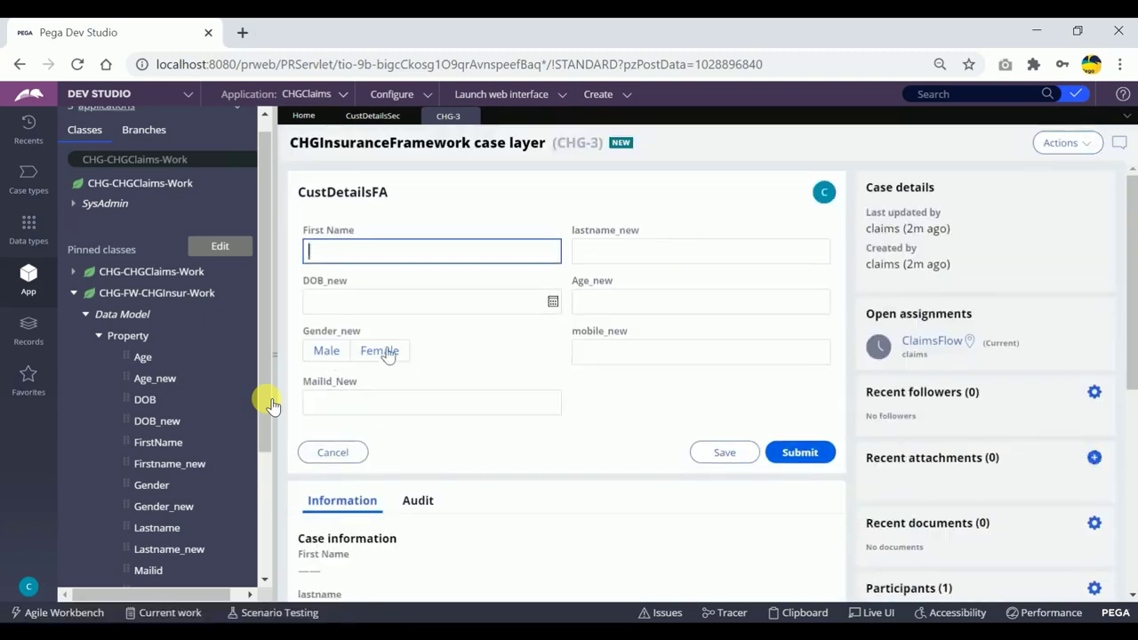
# Test the segmented Gender_new control in the case form by alternating between Male and Female
pyautogui.click(327, 352)
pyautogui.click(318, 401)
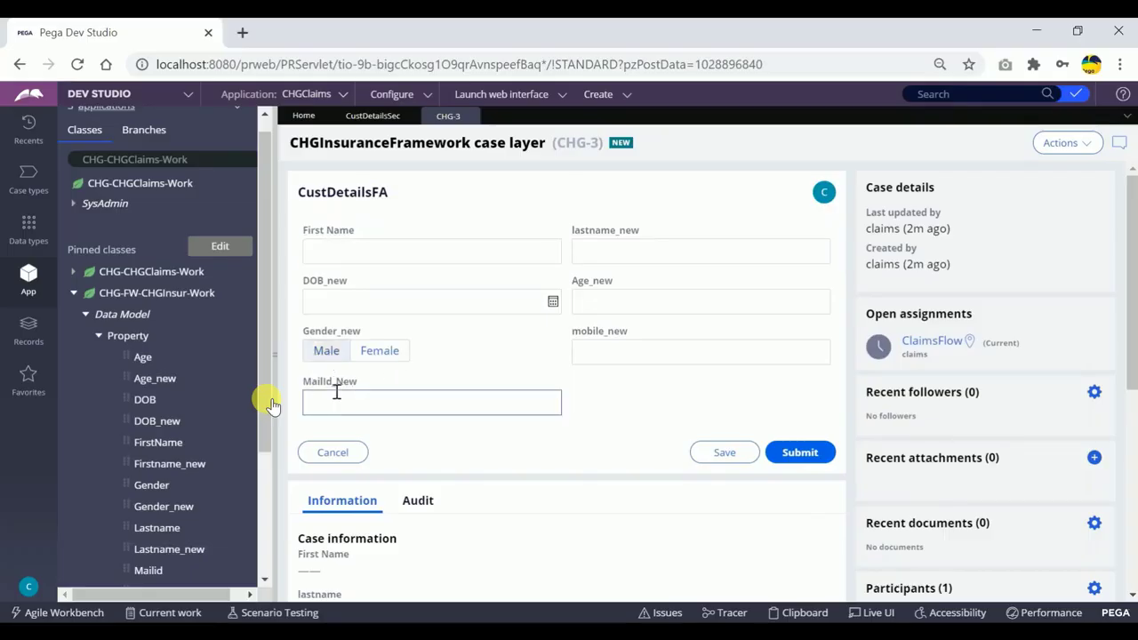
pyautogui.click(380, 353)
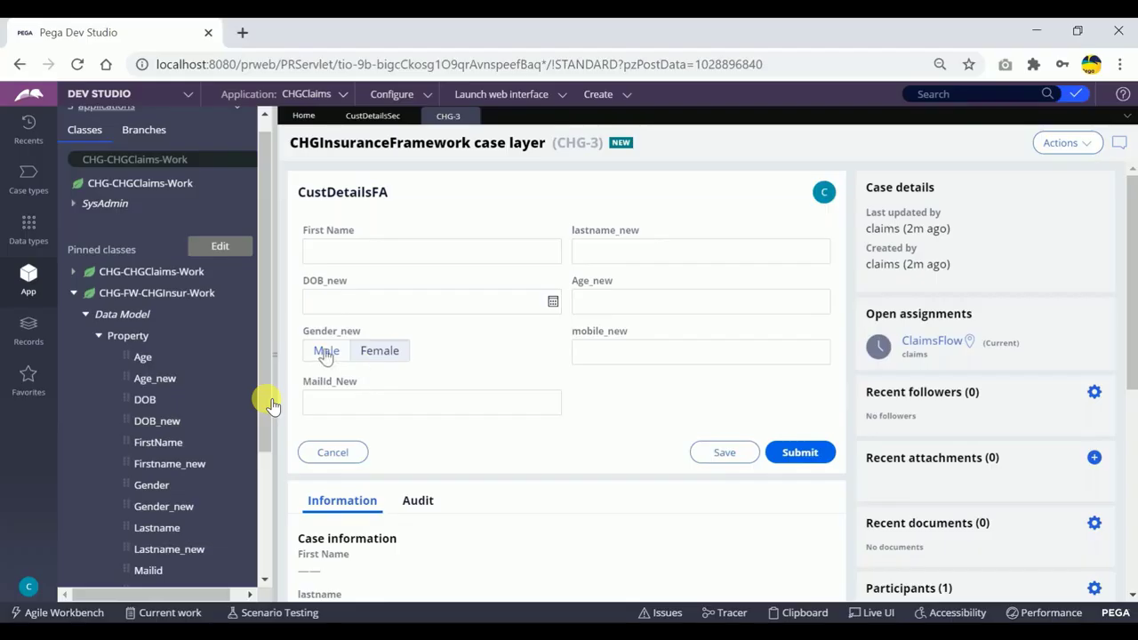
pyautogui.click(324, 352)
pyautogui.click(373, 351)
pyautogui.click(317, 352)
pyautogui.click(376, 352)
pyautogui.click(327, 352)
pyautogui.click(381, 352)
pyautogui.click(326, 353)
pyautogui.click(376, 358)
pyautogui.click(327, 353)
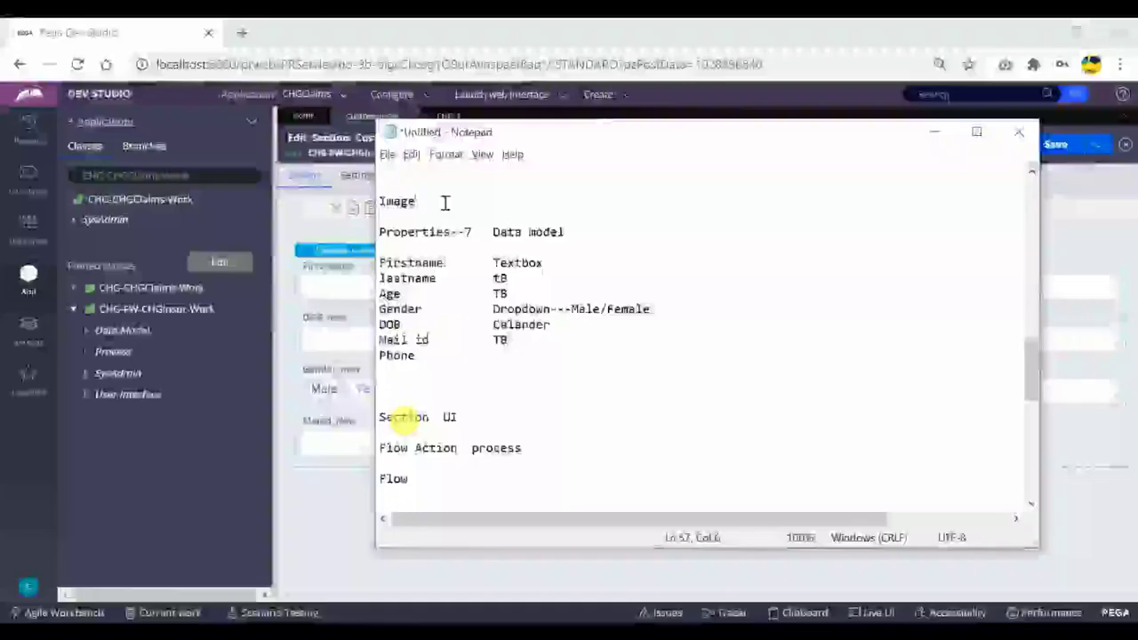
# In Notepad, extend the Image line to read "Image--> Binary-- technical", and return to Pega Dev Studio
pyautogui.write('--> B')
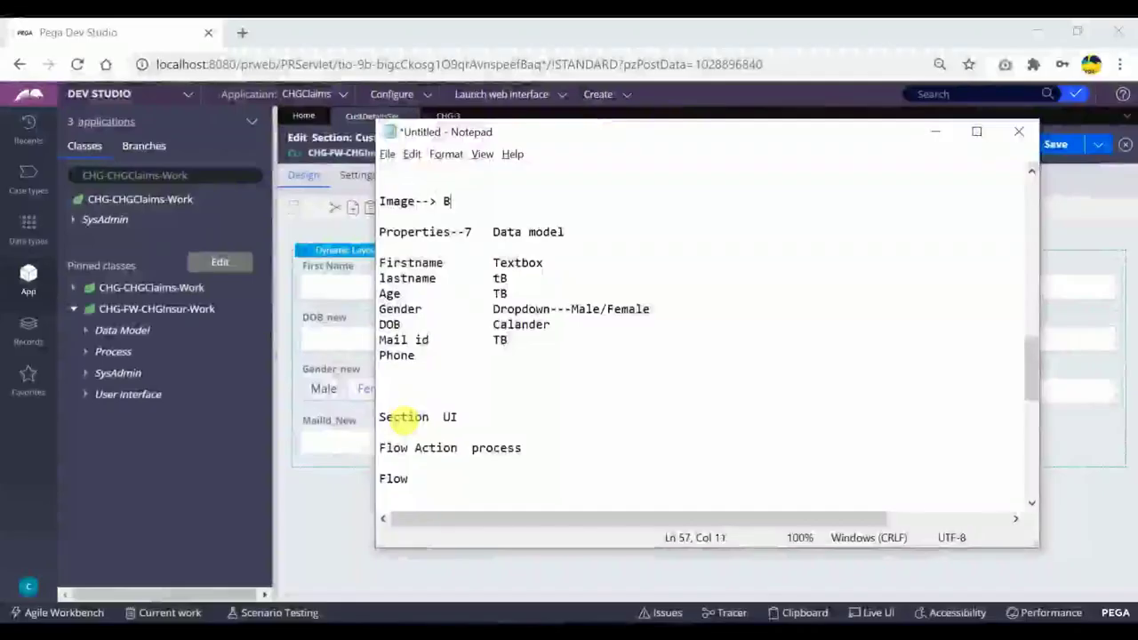
pyautogui.write('inary')
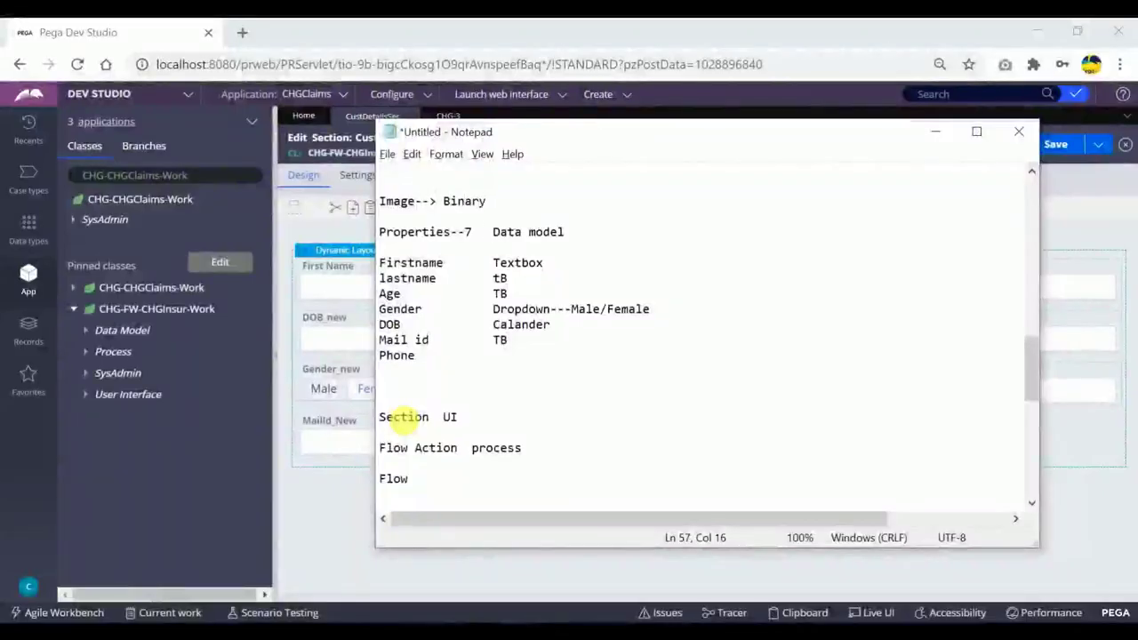
pyautogui.write('-- technical')
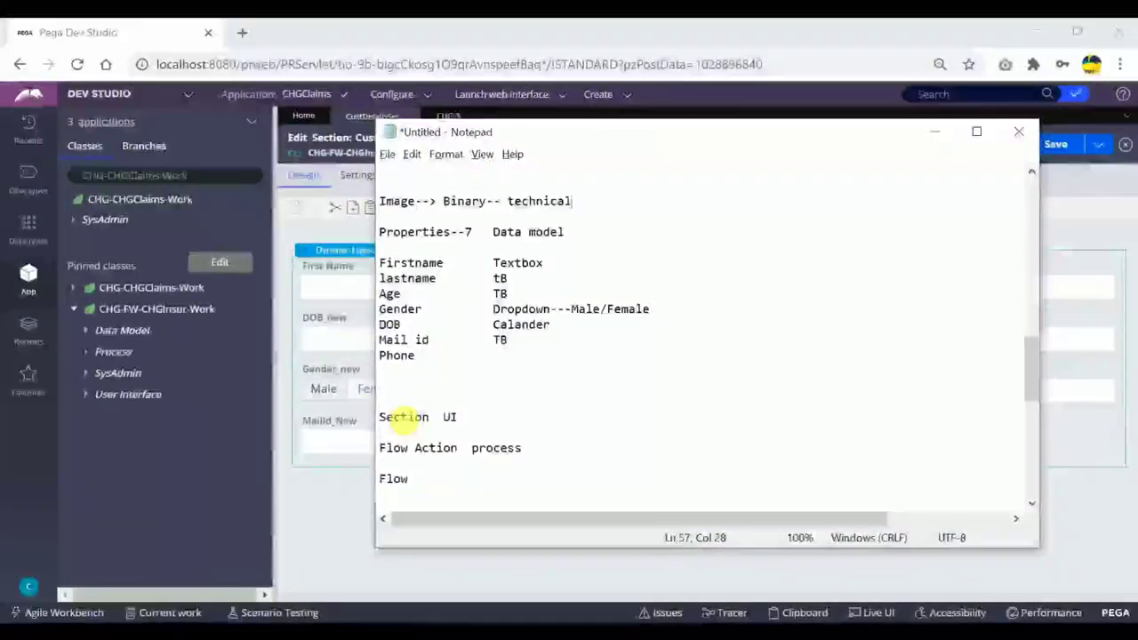
pyautogui.click(188, 460)
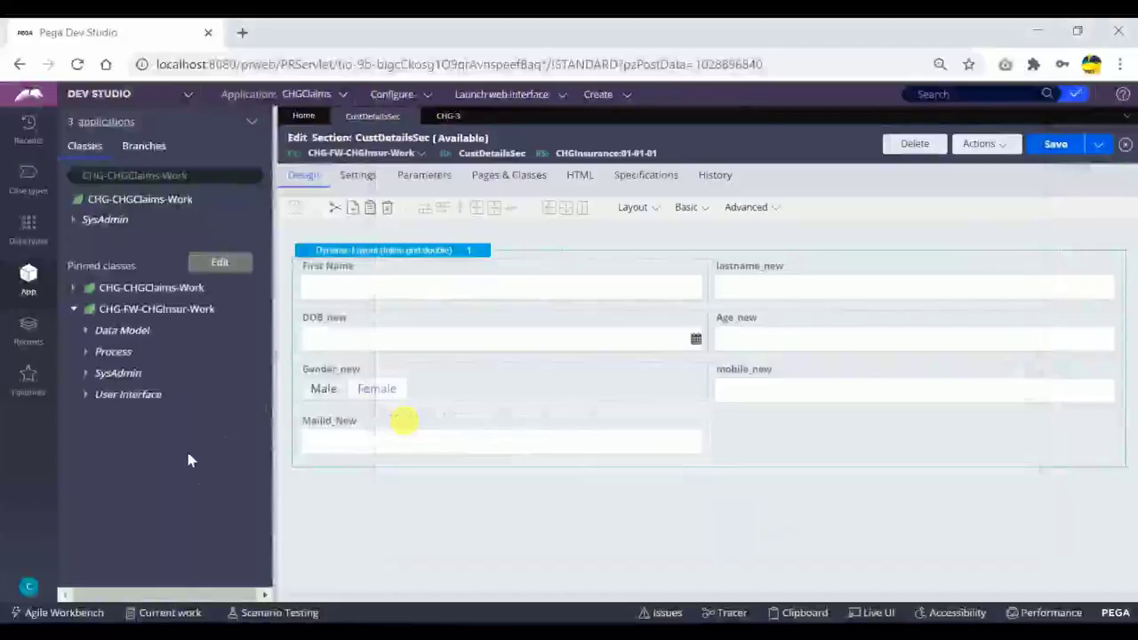
# Start creating a Technical rule of type Binary File from the CHG-FW-CHGInsur-Work class
pyautogui.rightClick(120, 315)
pyautogui.moveTo(183, 338)
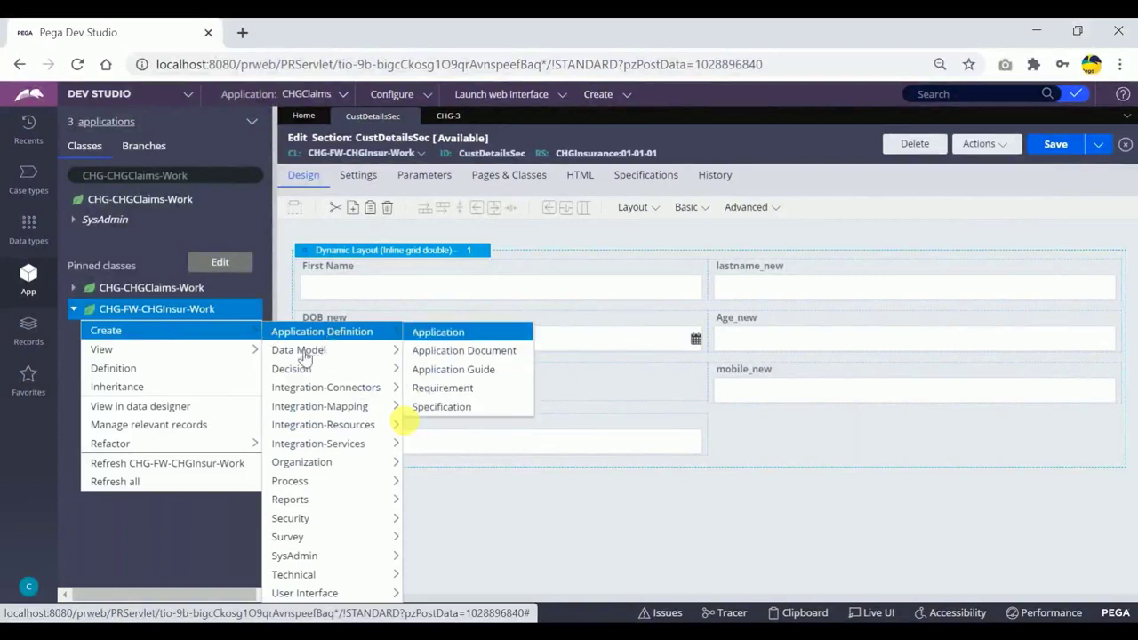
pyautogui.moveTo(303, 354)
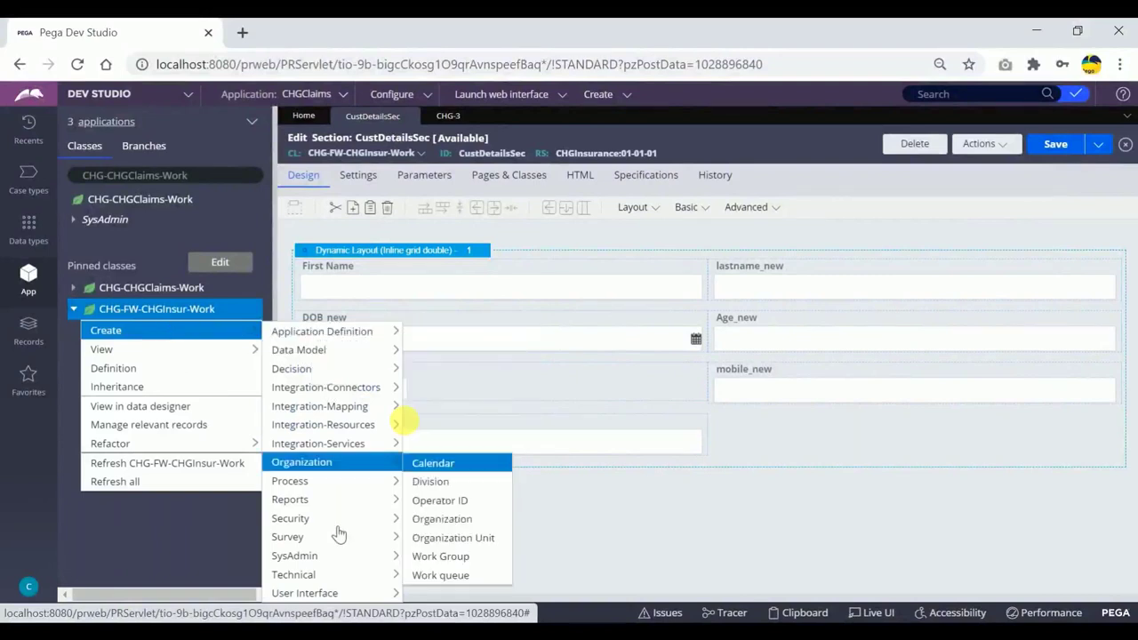
pyautogui.moveTo(317, 600)
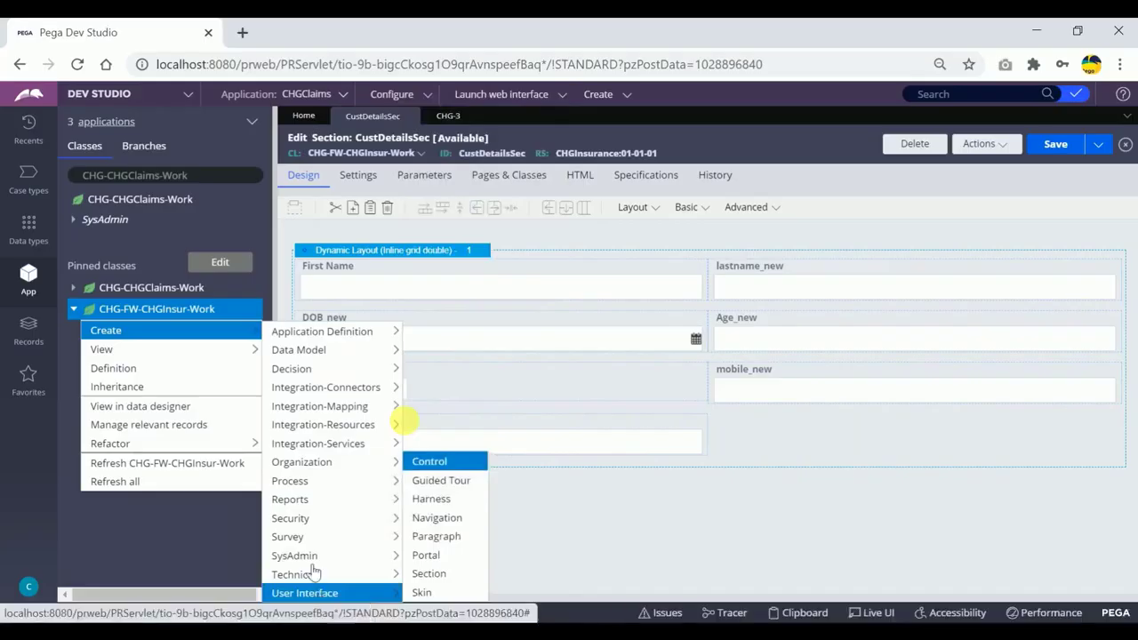
pyautogui.moveTo(303, 485)
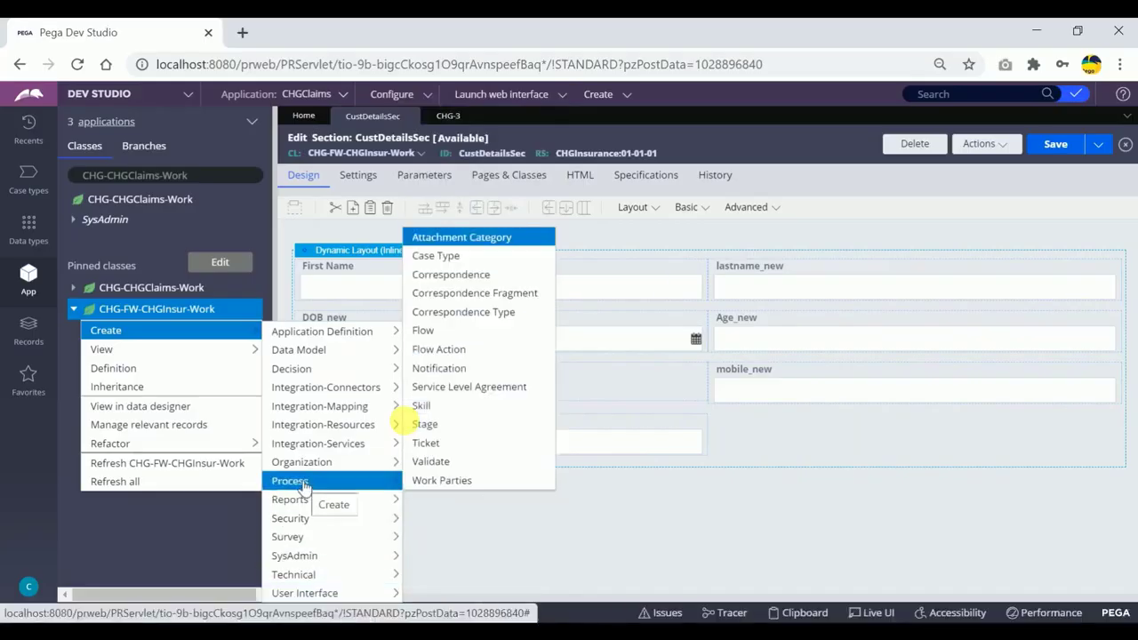
pyautogui.moveTo(304, 577)
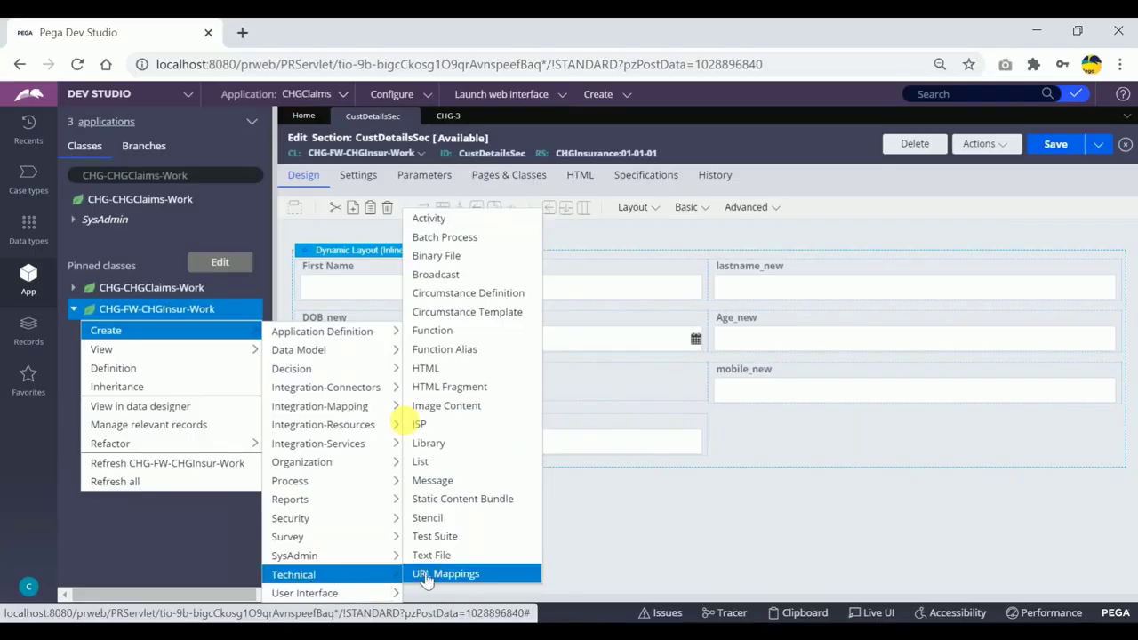
pyautogui.click(440, 258)
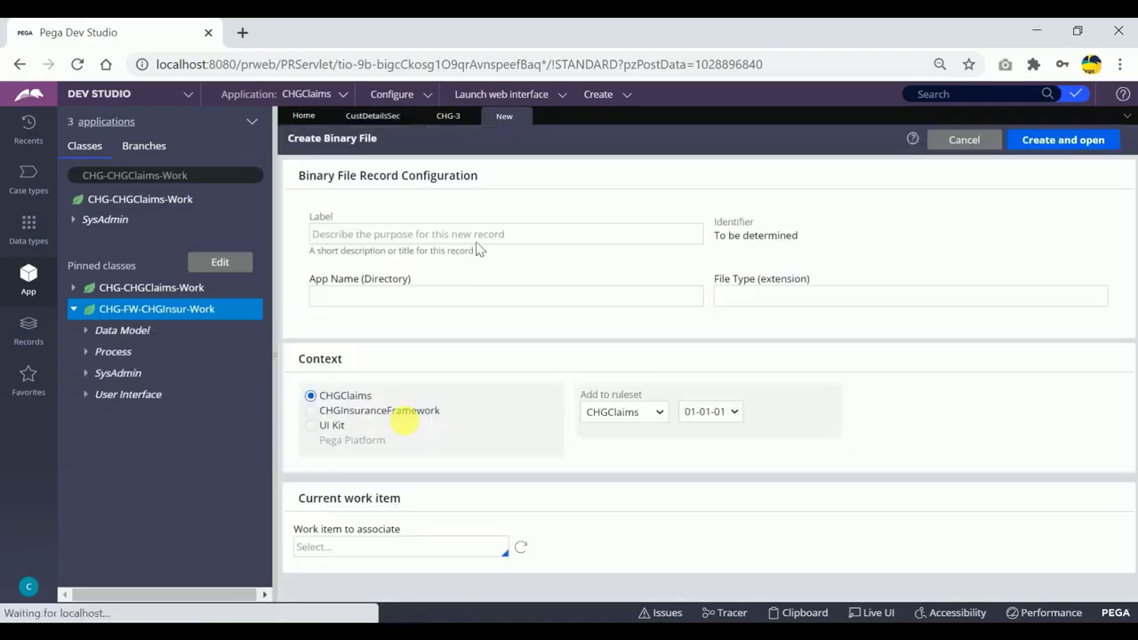
# Label the binary file record CHGBanner and set its app name (directory) to CHG
pyautogui.click(392, 234)
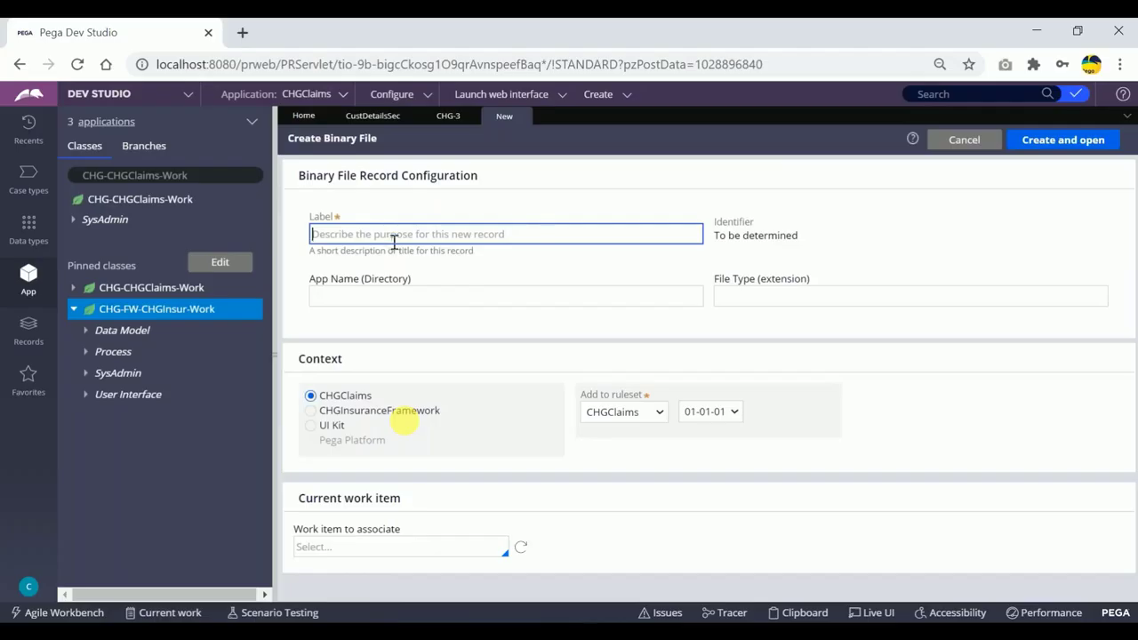
pyautogui.write('CHGBanner')
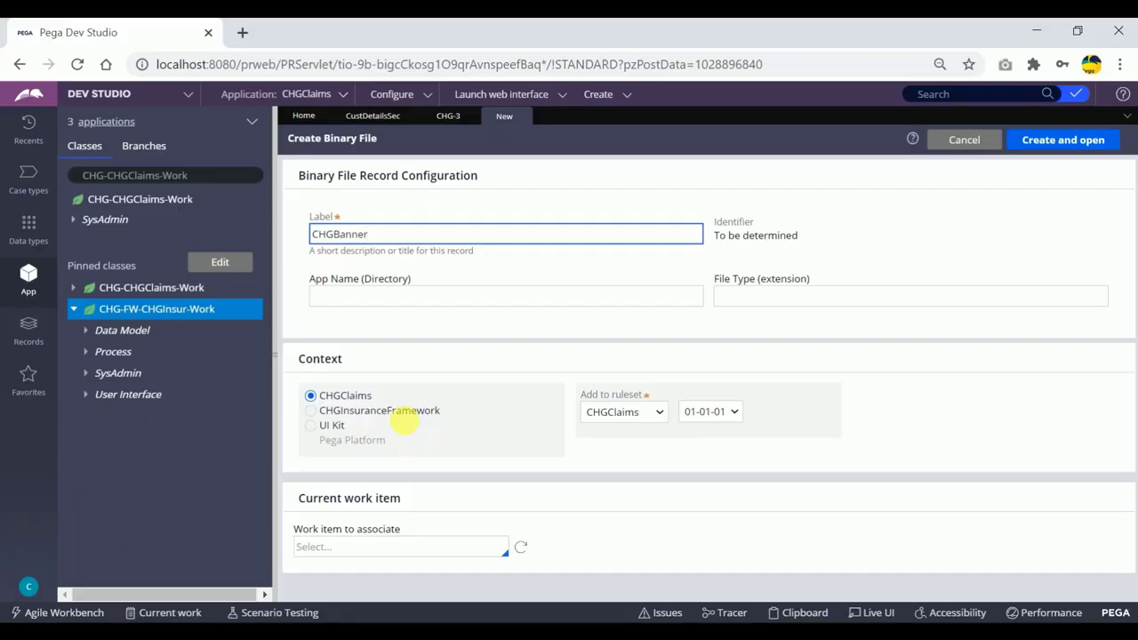
pyautogui.click(396, 290)
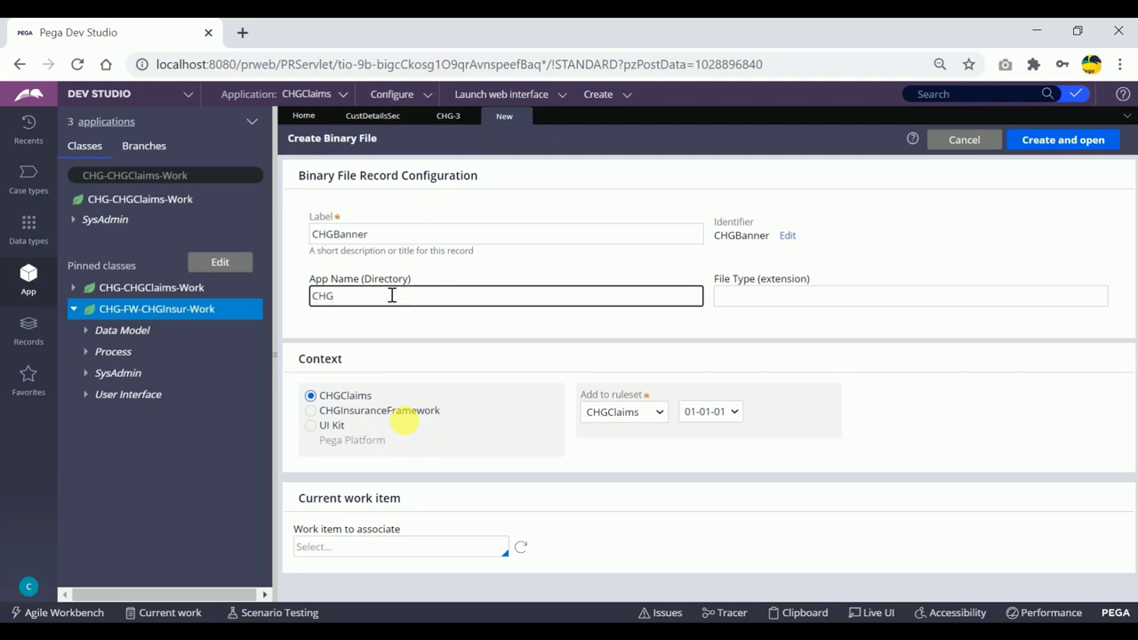
pyautogui.moveTo(317, 290); pyautogui.dragTo(337, 296)
pyautogui.click(347, 297)
pyautogui.doubleClick(350, 297)
pyautogui.click(350, 298)
pyautogui.doubleClick(388, 278)
pyautogui.click(349, 296)
pyautogui.doubleClick(330, 296)
pyautogui.click(356, 296)
pyautogui.doubleClick(339, 296)
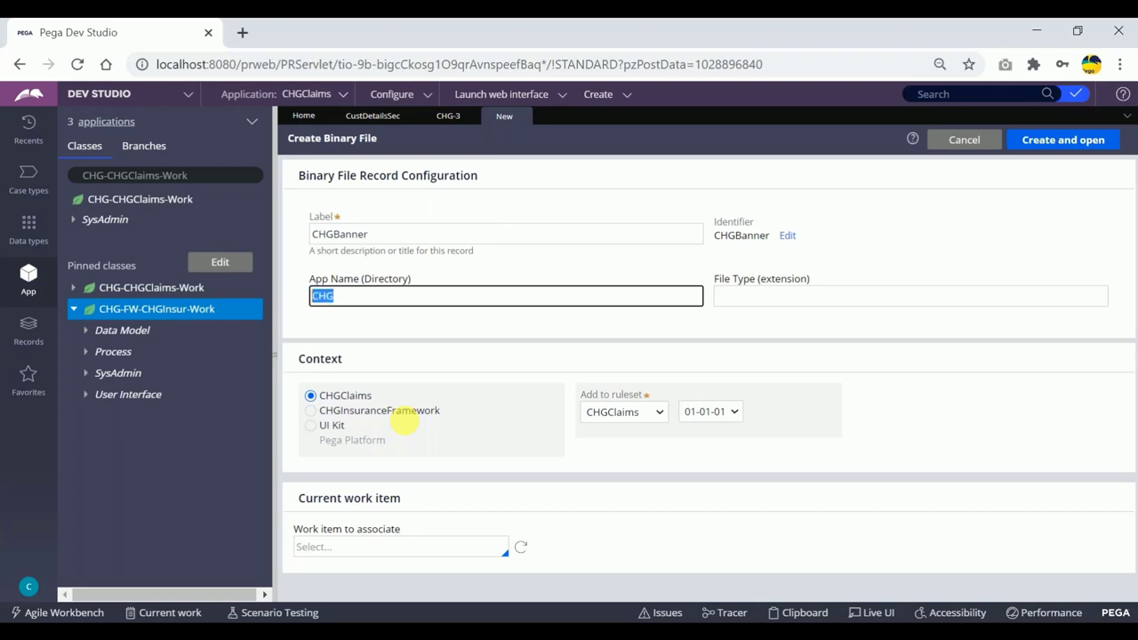
pyautogui.click(352, 294)
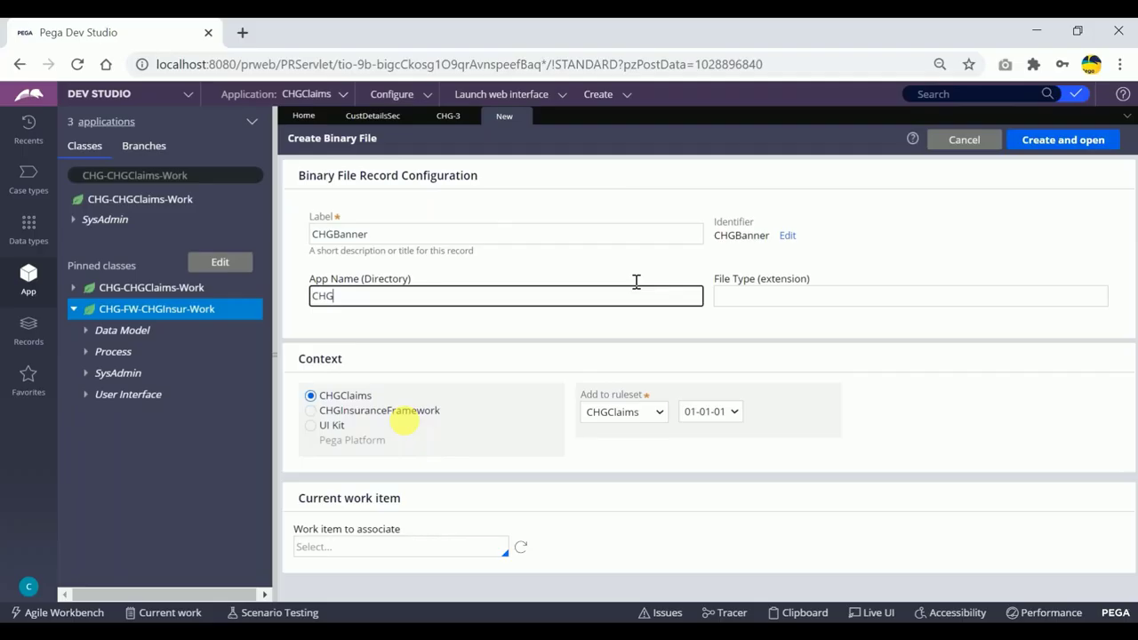
# Set the binary file's type to PNG and its context to CHGInsuranceFramework
pyautogui.click(744, 296)
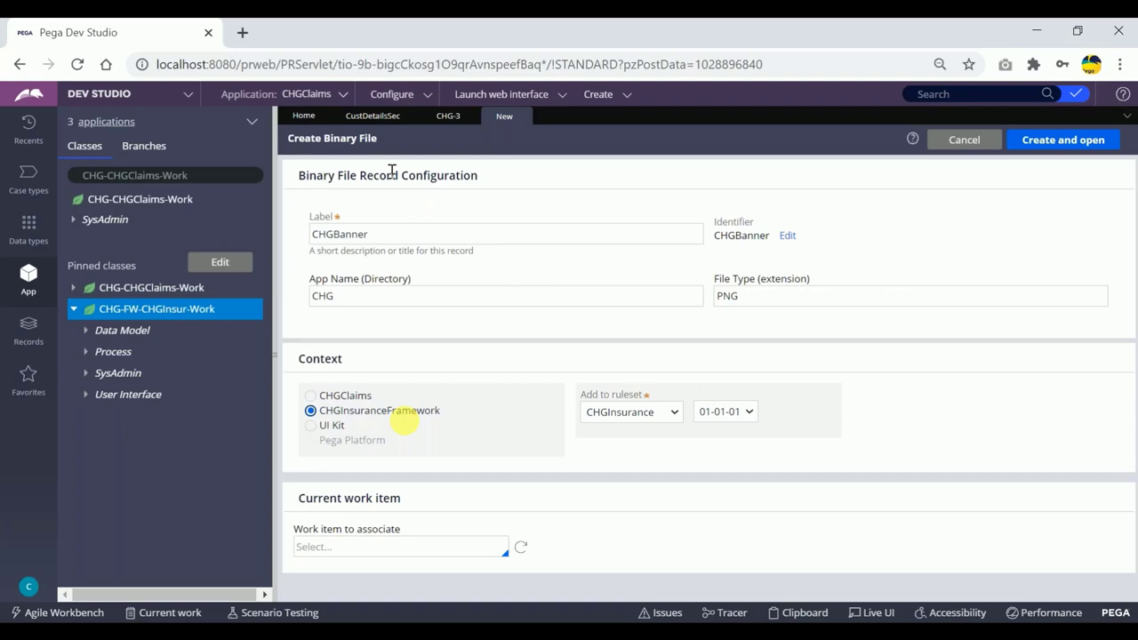
pyautogui.moveTo(745, 295); pyautogui.dragTo(717, 296)
pyautogui.click(747, 296)
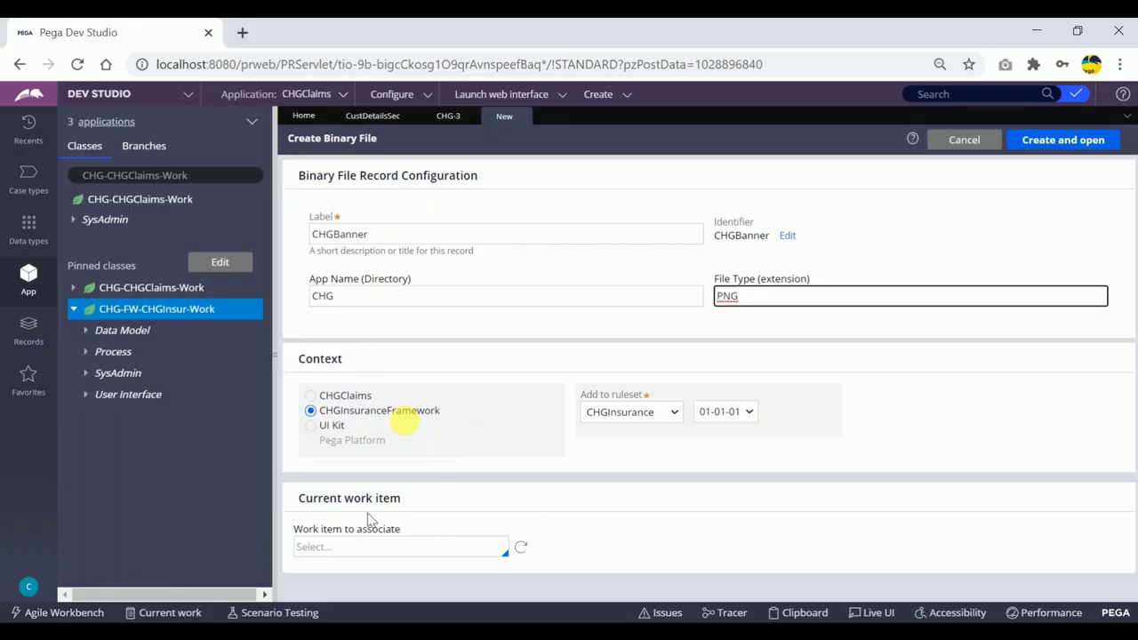
# Check the LifeInsurance image's file type in the Images folder on drive D: in File Explorer, and return to Pega Dev Studio
pyautogui.press('super')
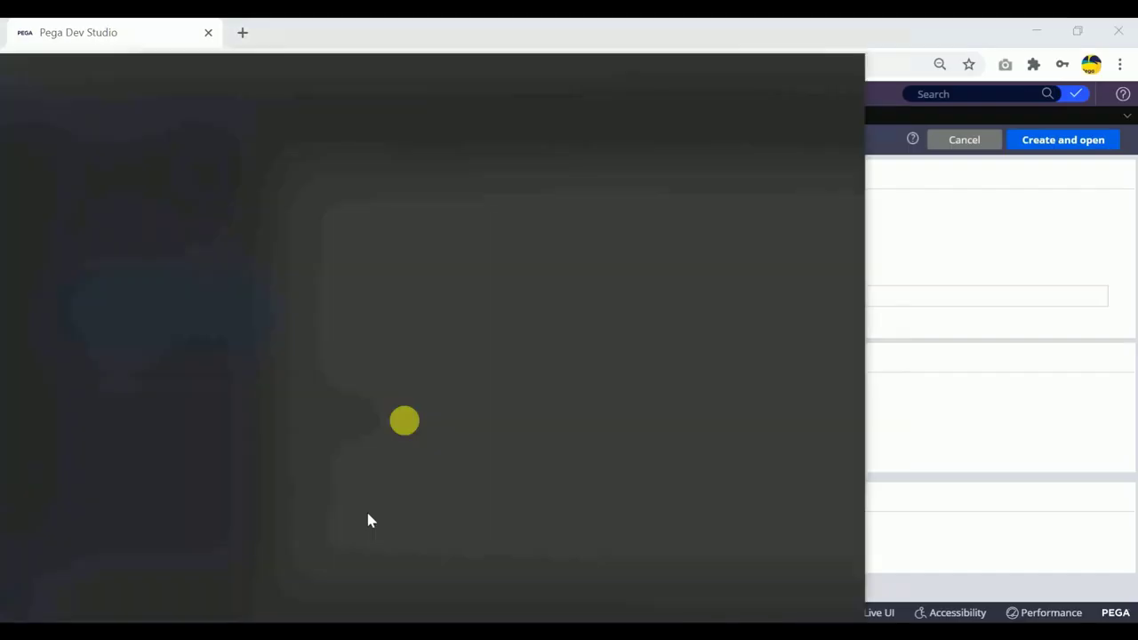
pyautogui.write('this')
pyautogui.press('Return')
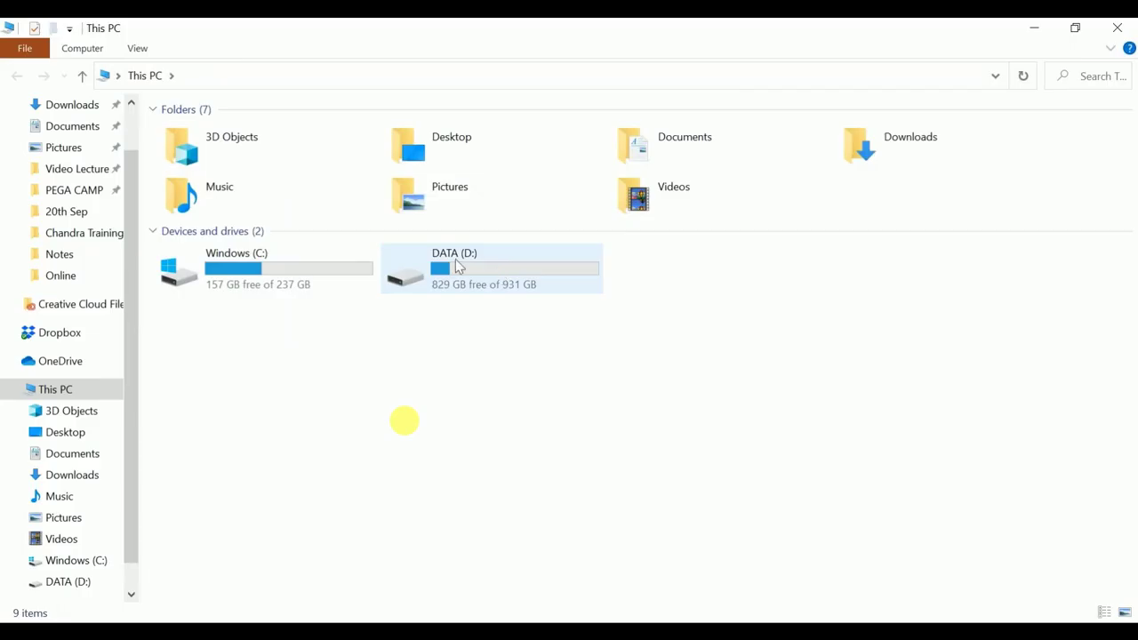
pyautogui.doubleClick(473, 283)
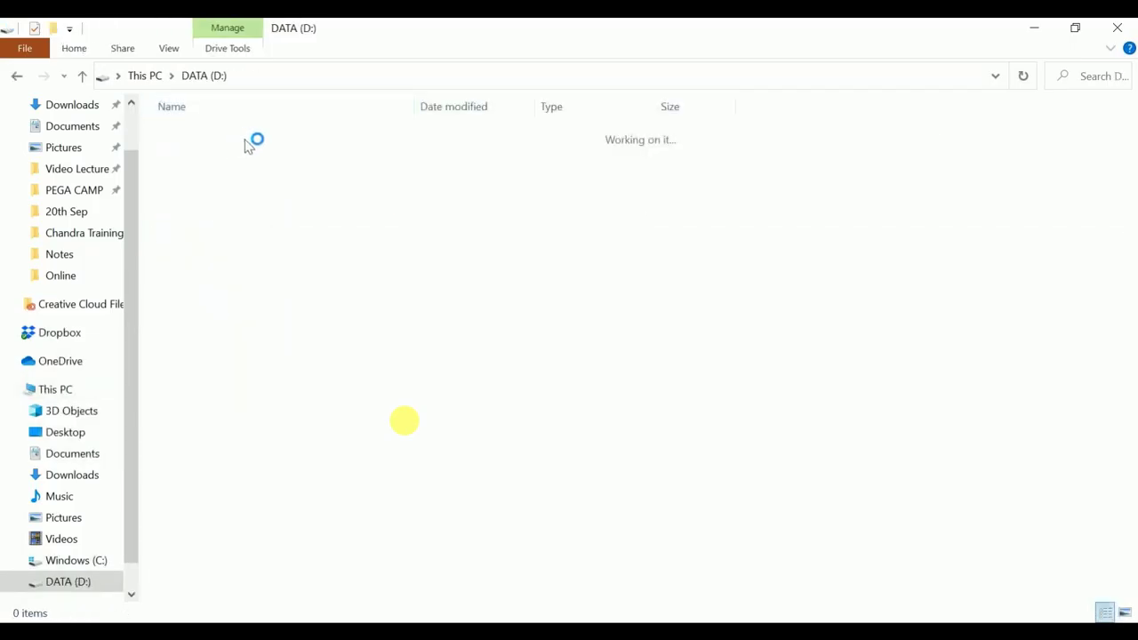
pyautogui.doubleClick(223, 138)
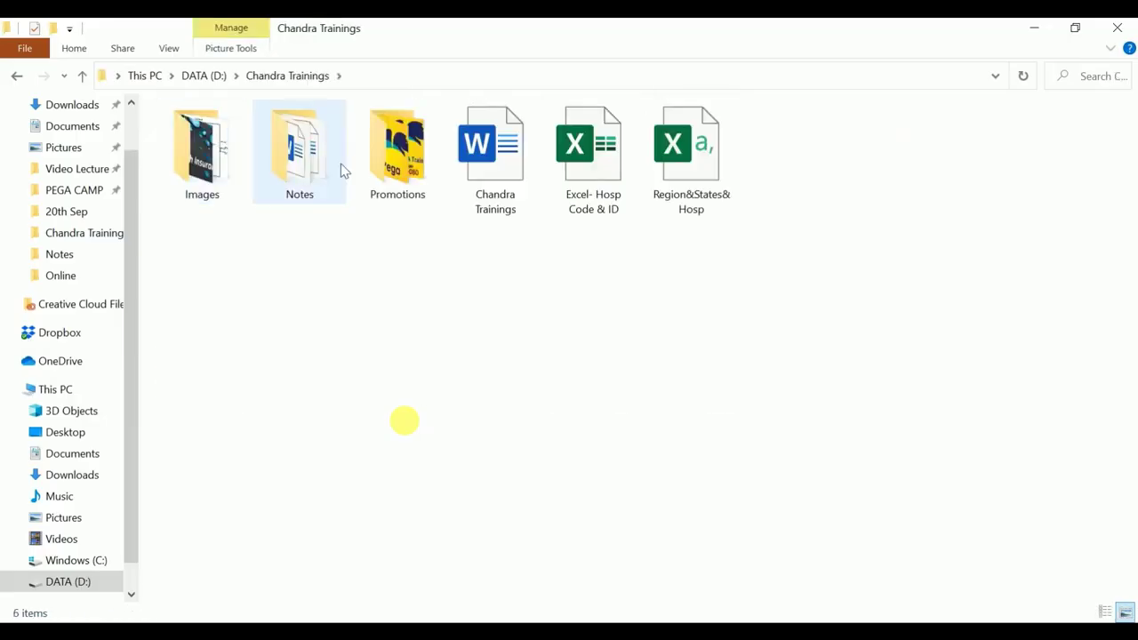
pyautogui.doubleClick(221, 169)
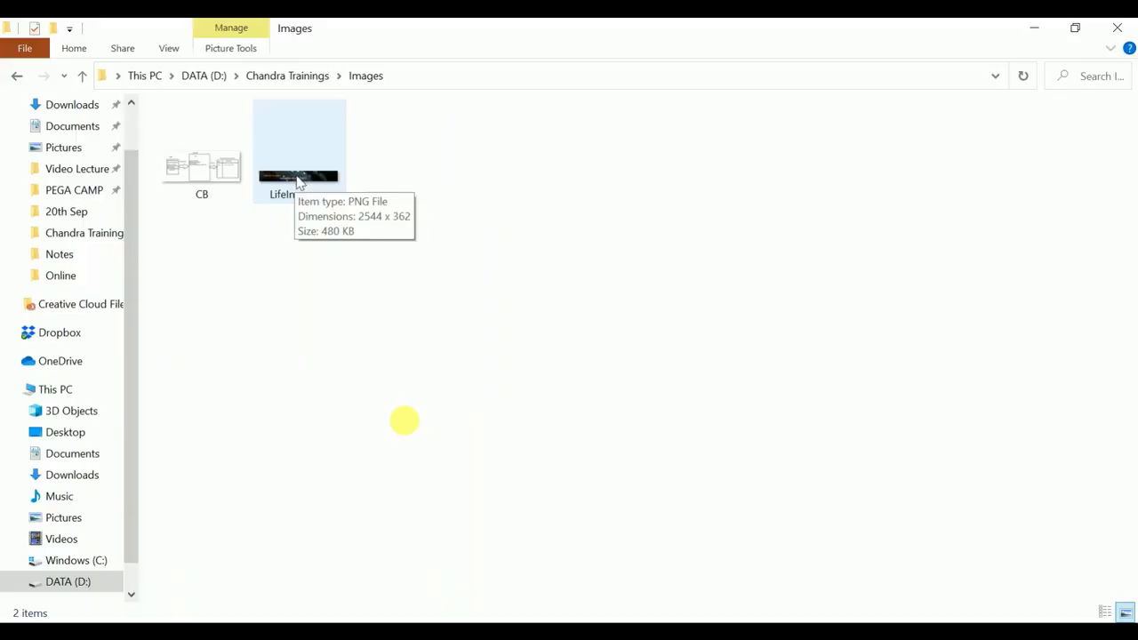
pyautogui.click(1038, 30)
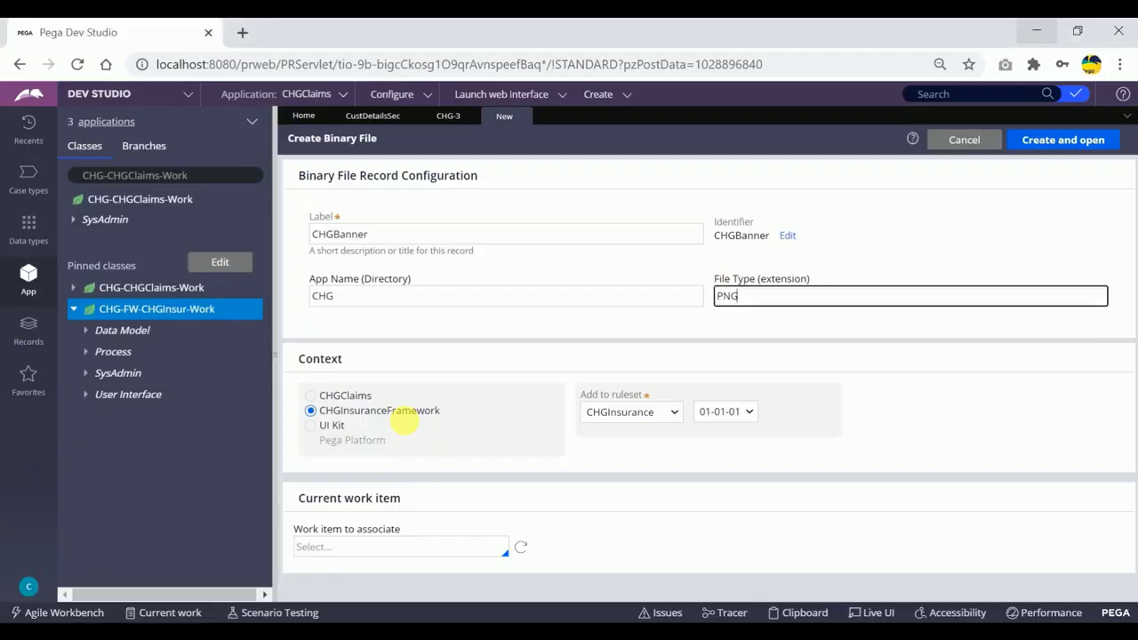
# Create and open the CHGBanner binary file record, and start a file upload for it
pyautogui.moveTo(457, 418); pyautogui.dragTo(333, 421)
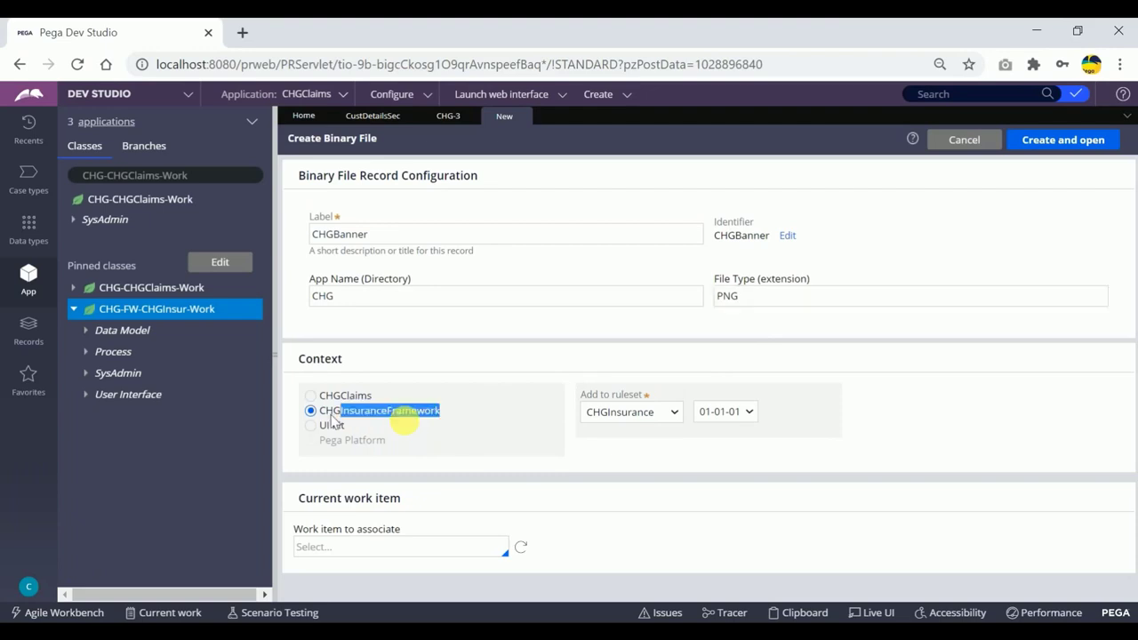
pyautogui.click(478, 425)
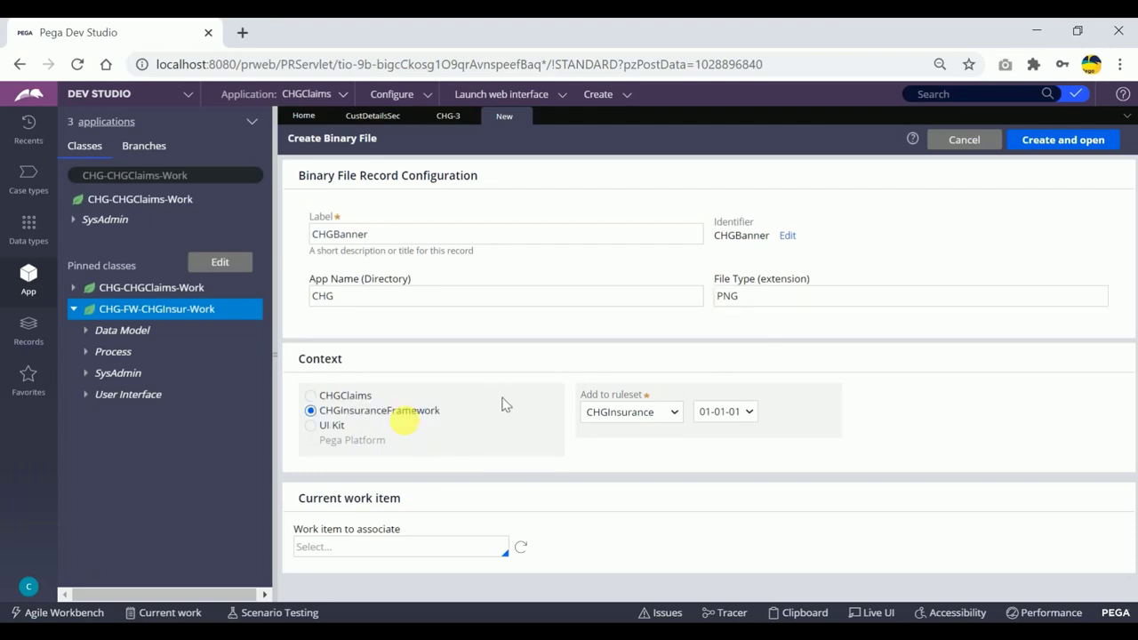
pyautogui.click(1063, 142)
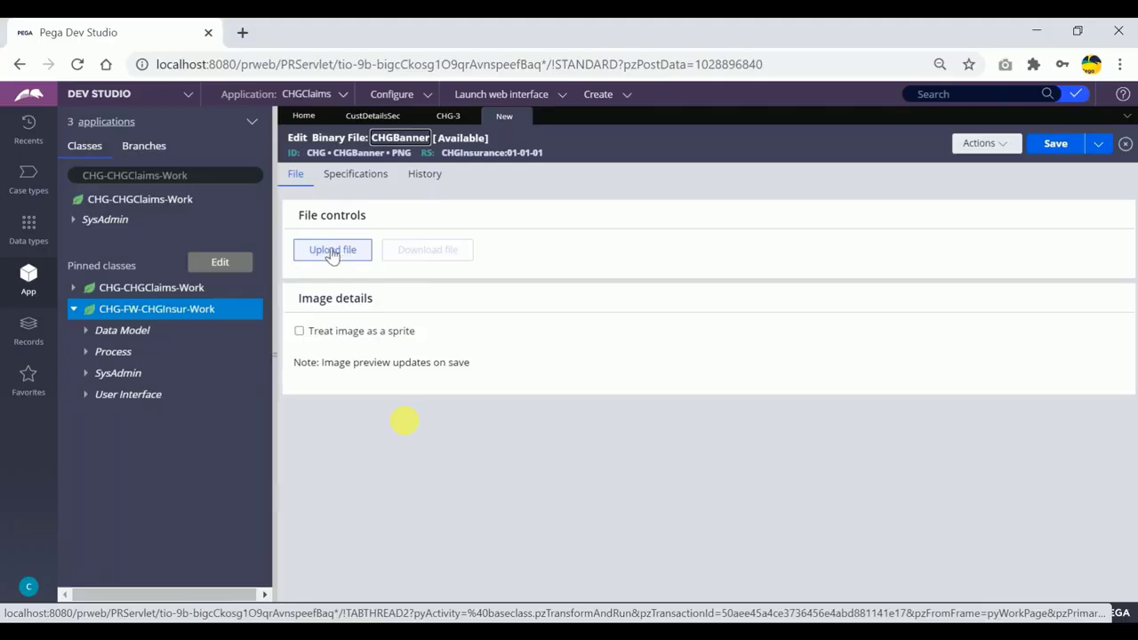
pyautogui.click(331, 252)
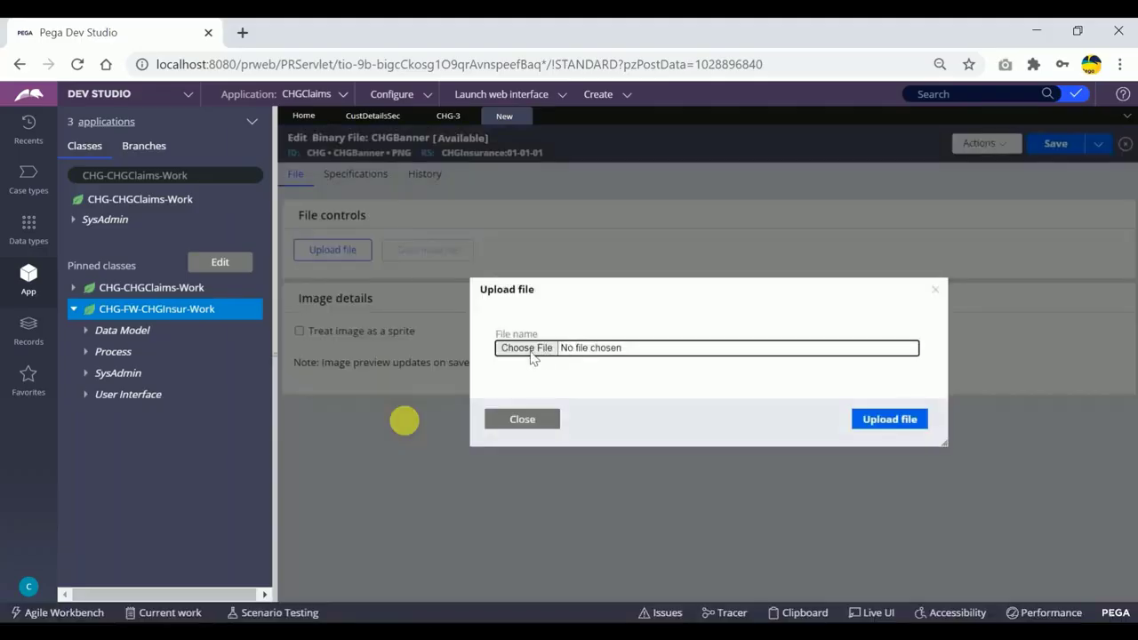
pyautogui.click(533, 348)
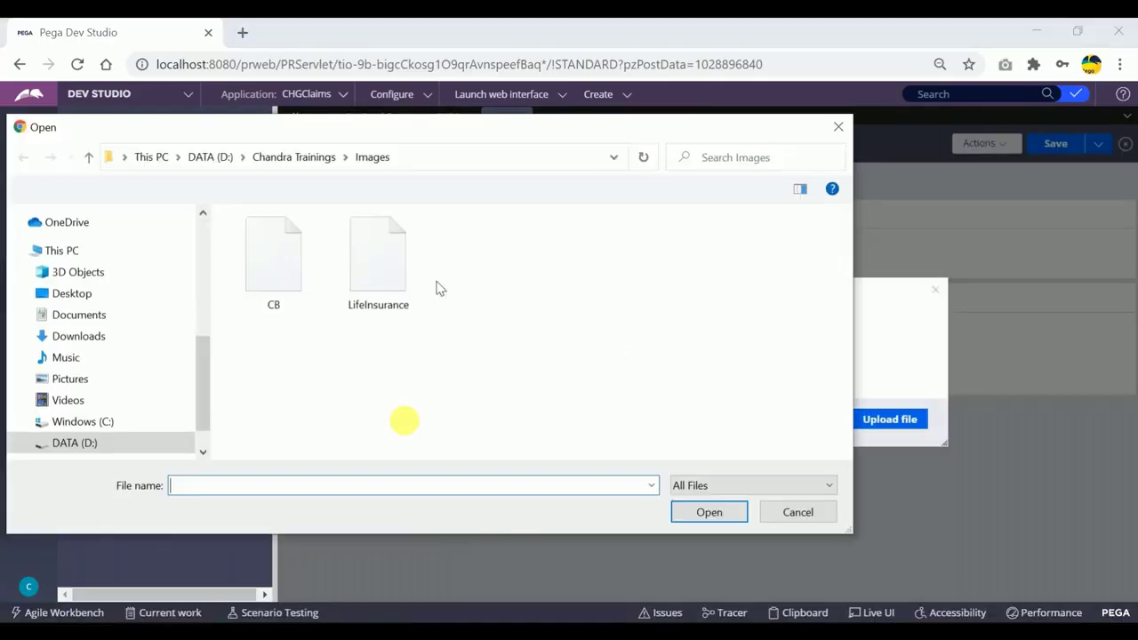
pyautogui.click(385, 281)
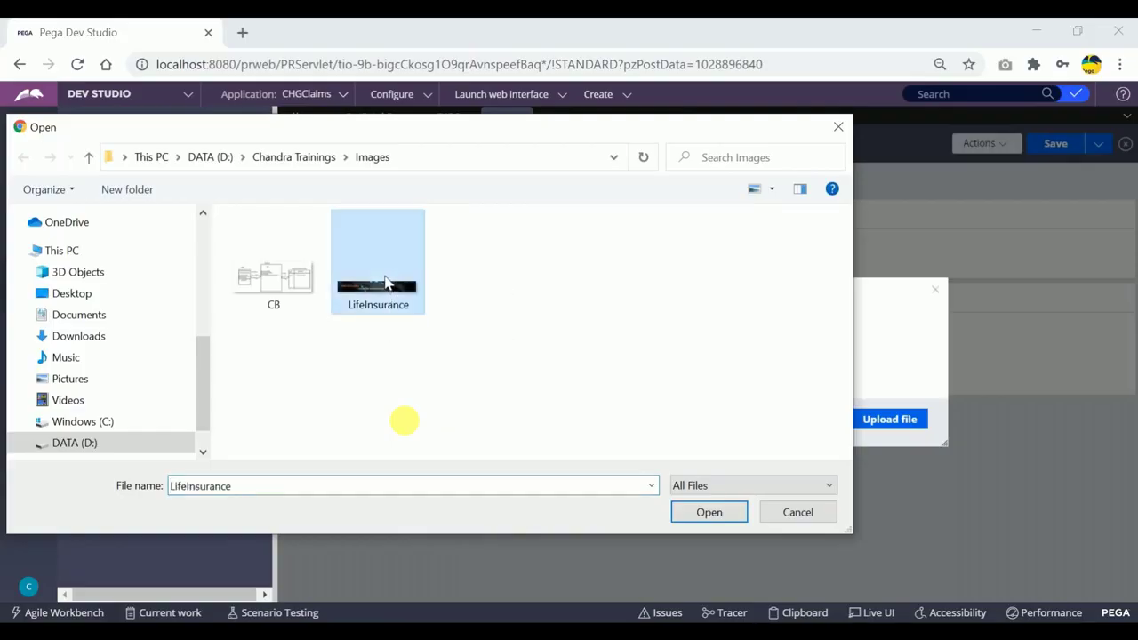
pyautogui.click(709, 512)
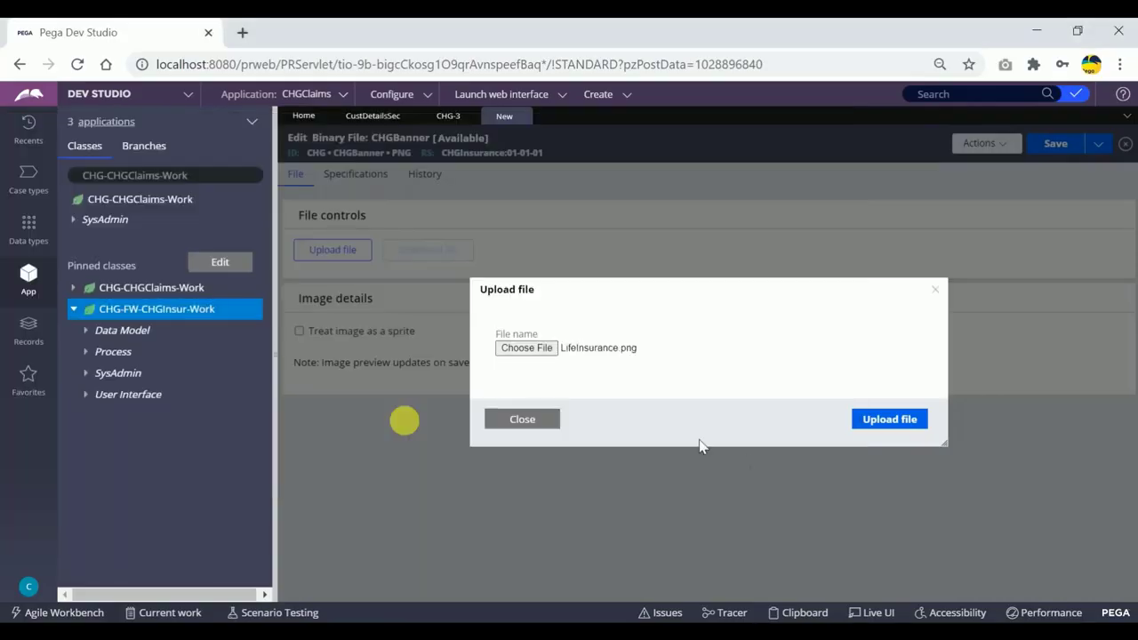
pyautogui.click(635, 351)
pyautogui.click(797, 512)
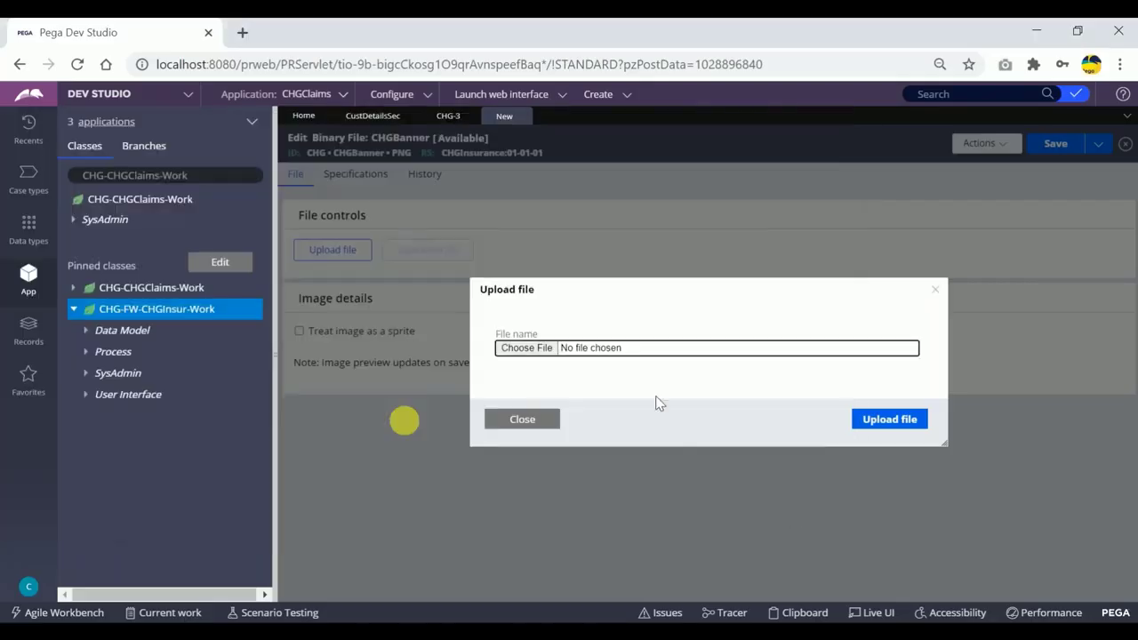
pyautogui.click(870, 414)
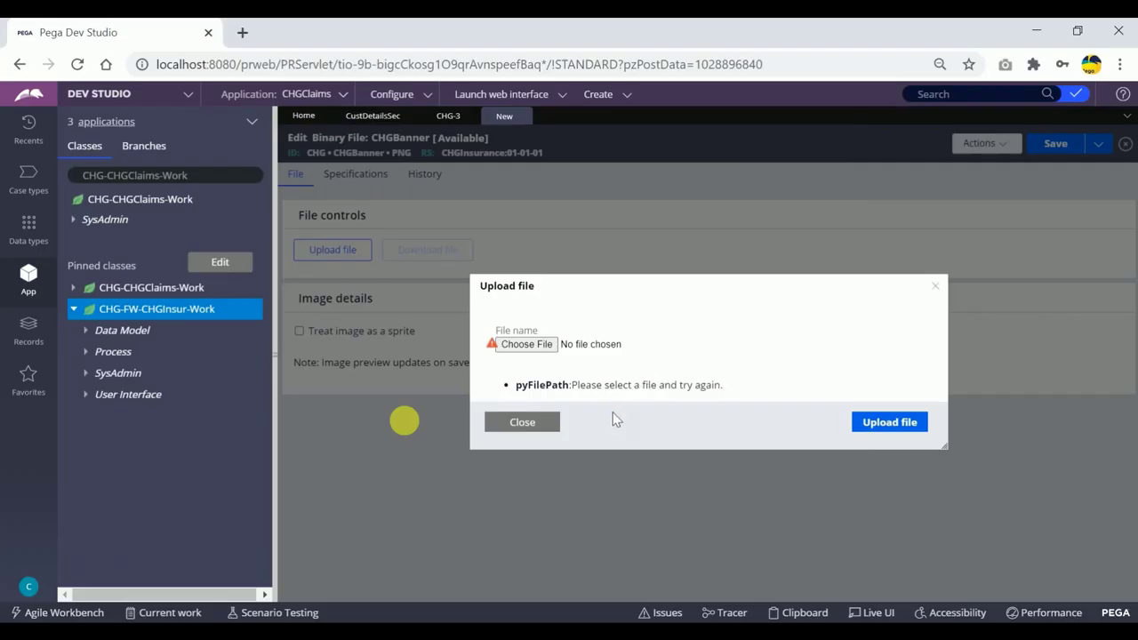
# Choose LifeInsurance.png from the Images folder and upload it to the CHGBanner binary file
pyautogui.click(547, 345)
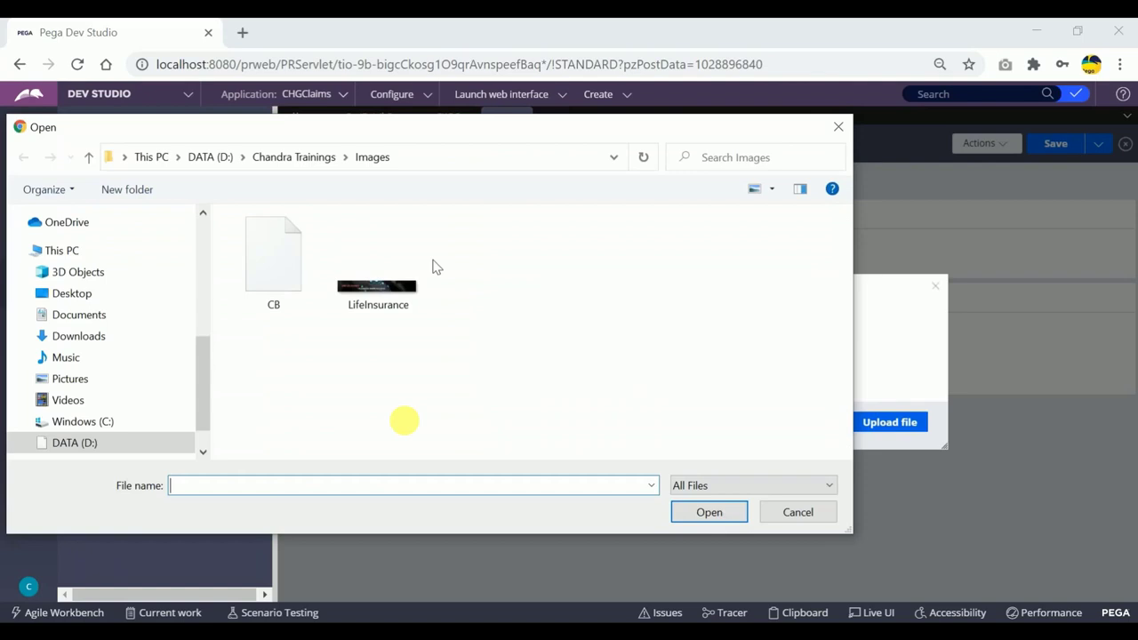
pyautogui.click(391, 293)
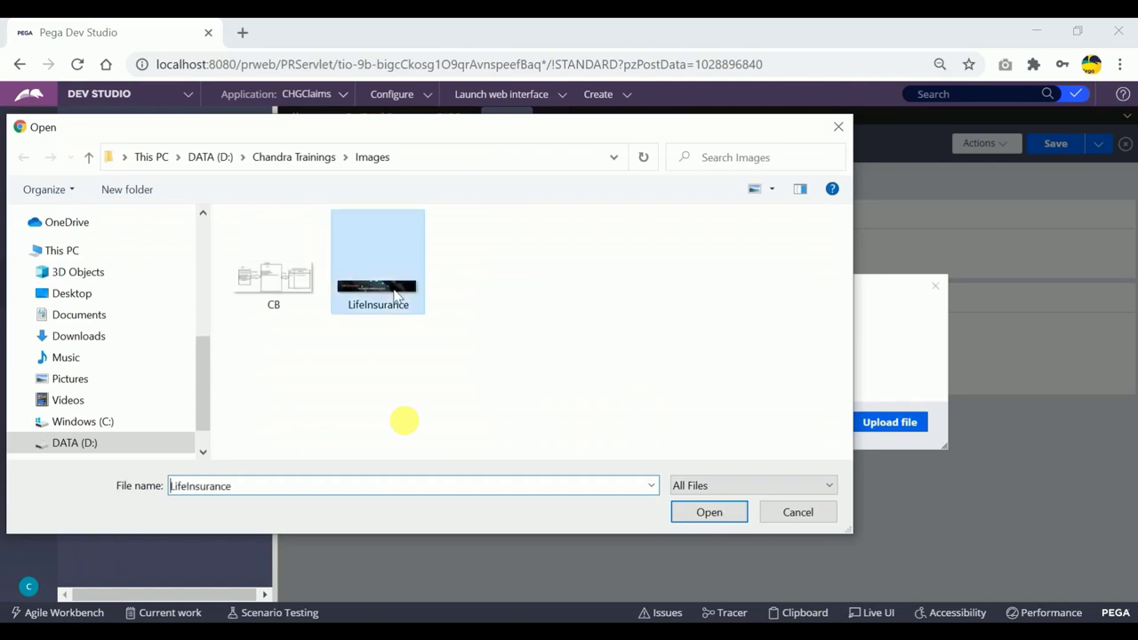
pyautogui.click(710, 510)
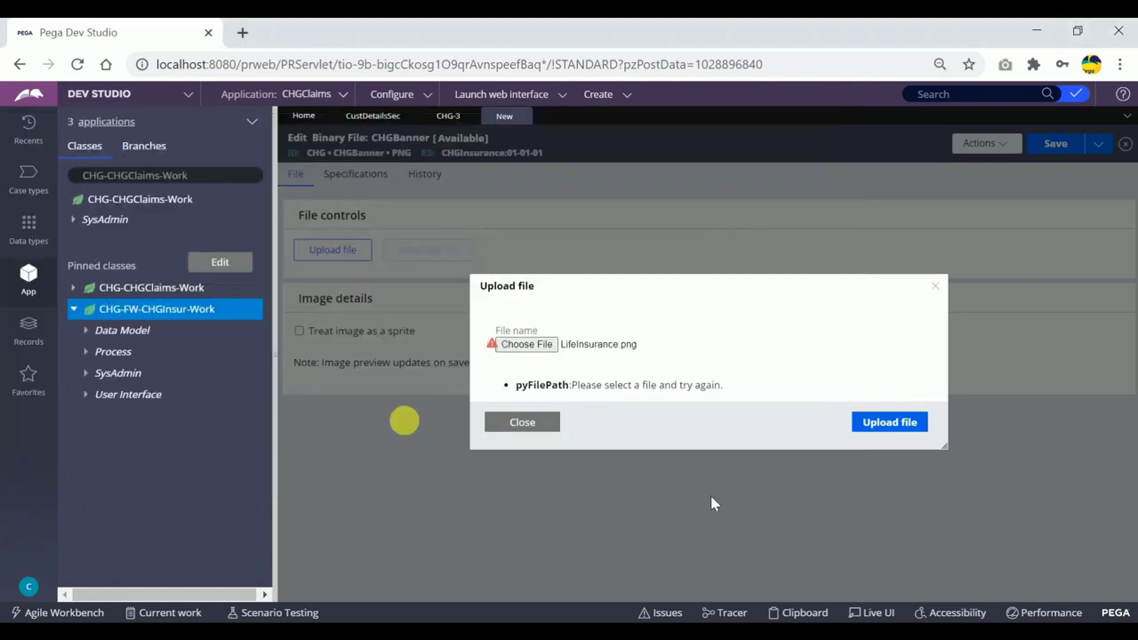
pyautogui.click(889, 422)
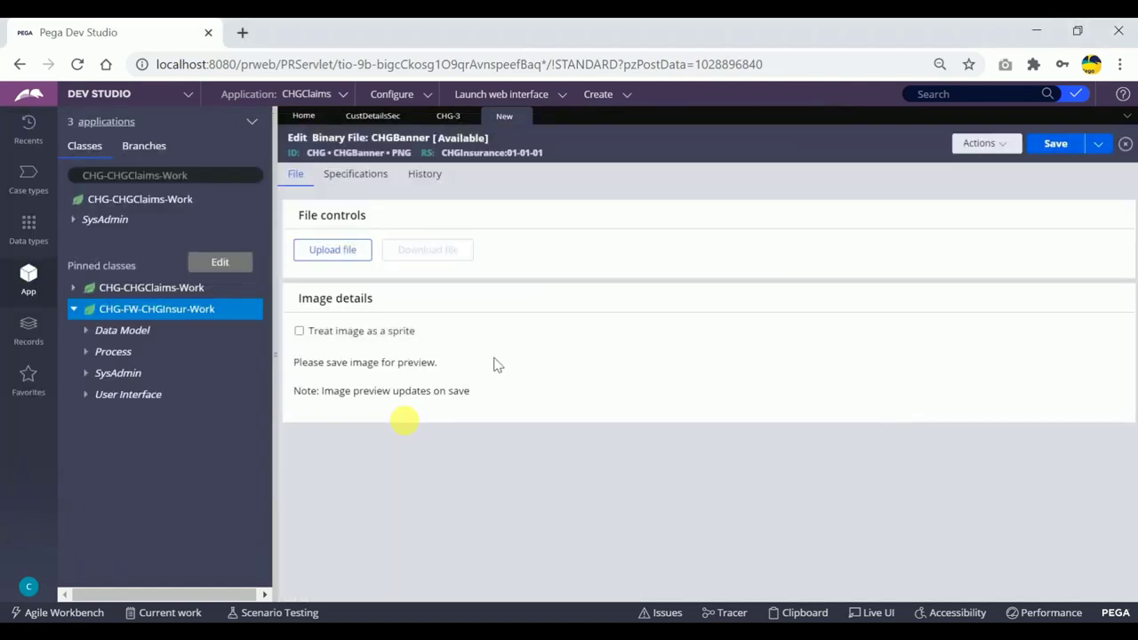
# Collapse the class explorer to widen the work area, and save the CHGBanner binary file
pyautogui.moveTo(296, 364); pyautogui.dragTo(474, 375)
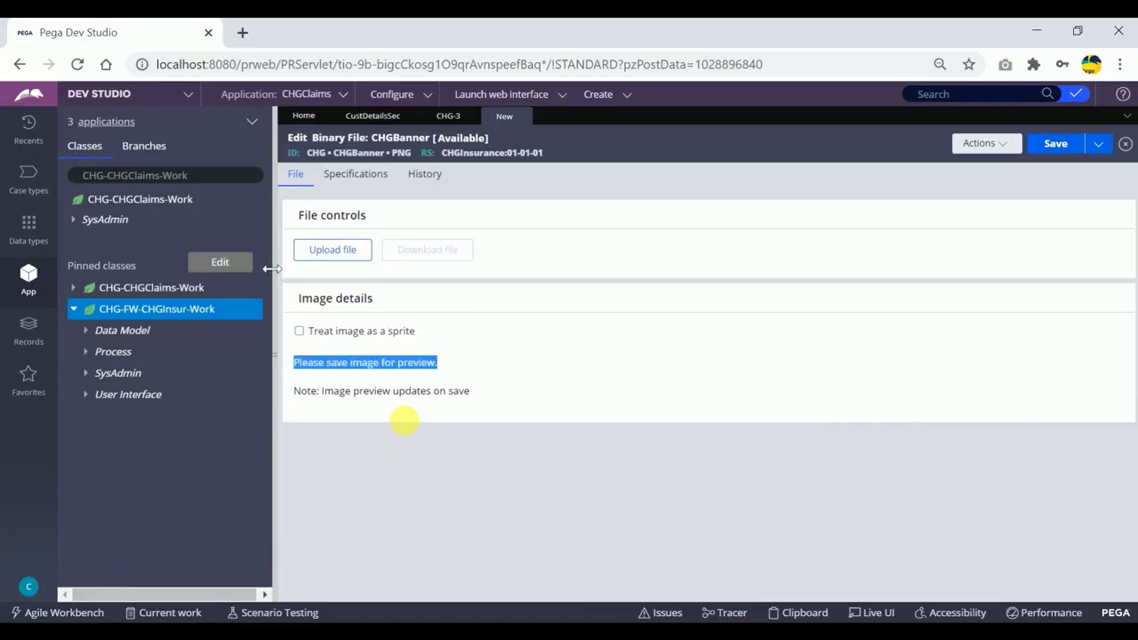
pyautogui.moveTo(271, 268); pyautogui.dragTo(58, 260)
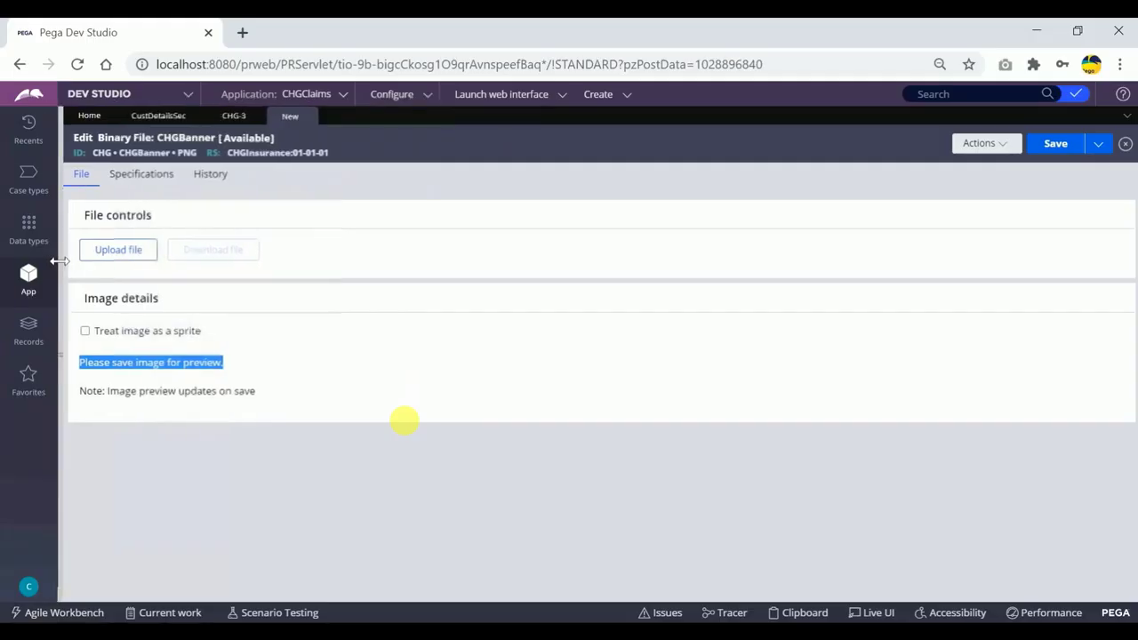
pyautogui.click(641, 250)
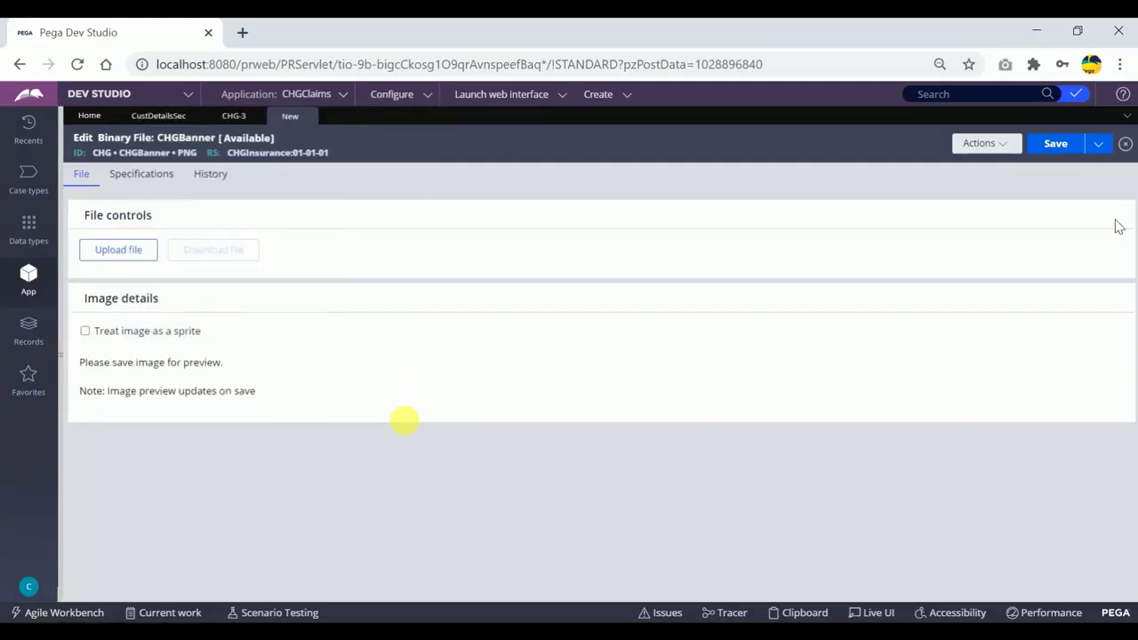
pyautogui.click(1057, 147)
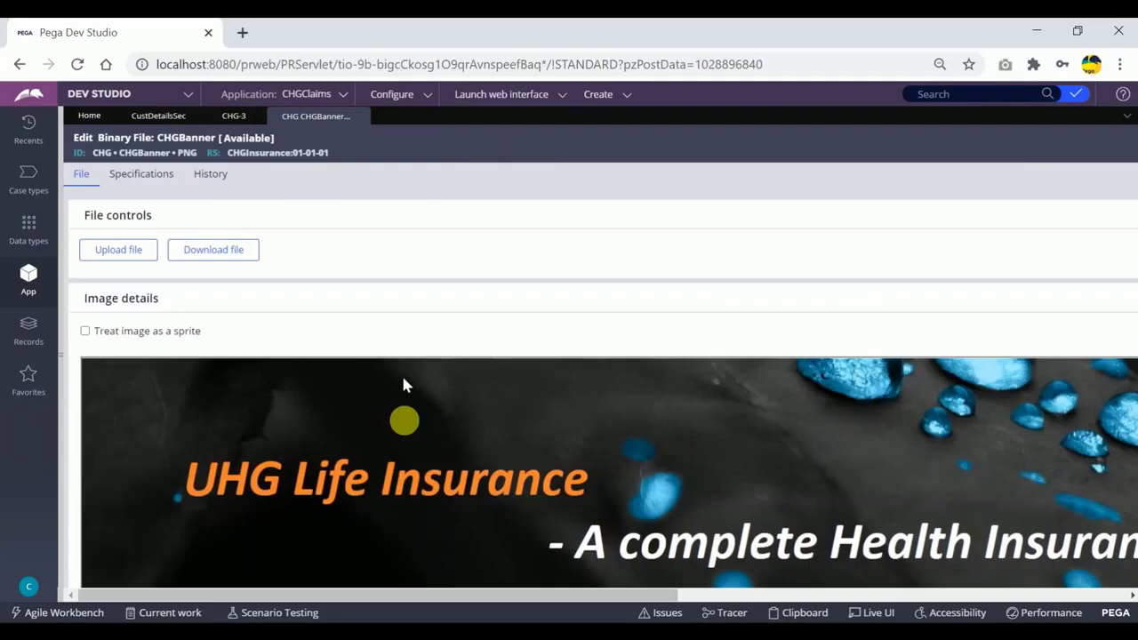
# Examine the preview of the saved banner image across its full height and width
pyautogui.scroll(-2, 403, 384)
pyautogui.scroll(2, 402, 392)
pyautogui.scroll(-2, 428, 400)
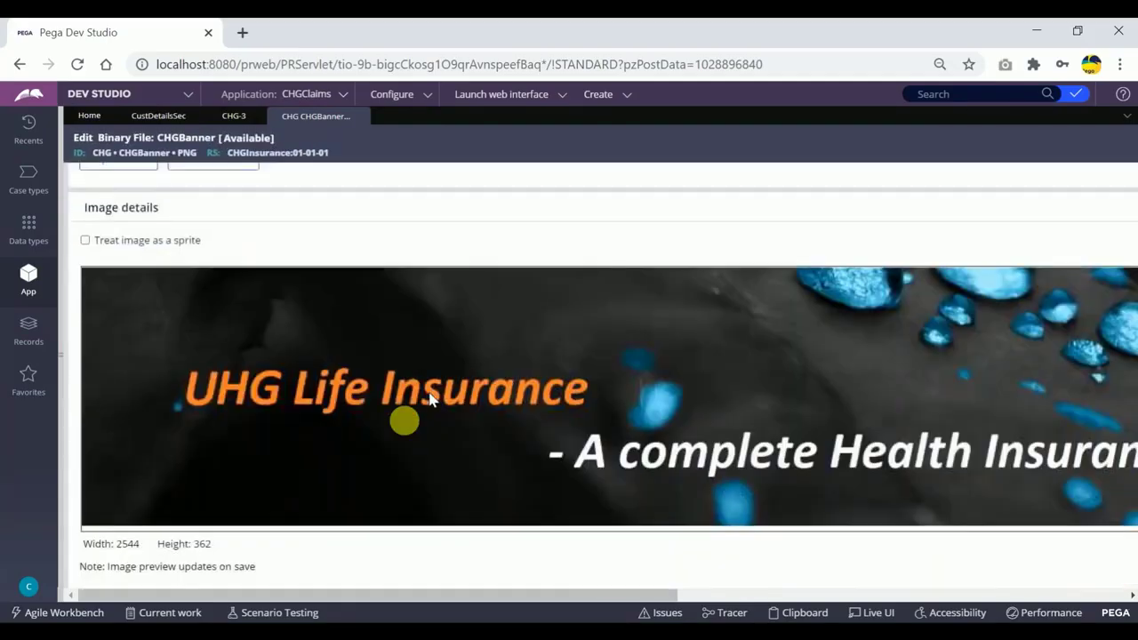
pyautogui.scroll(2, 560, 518)
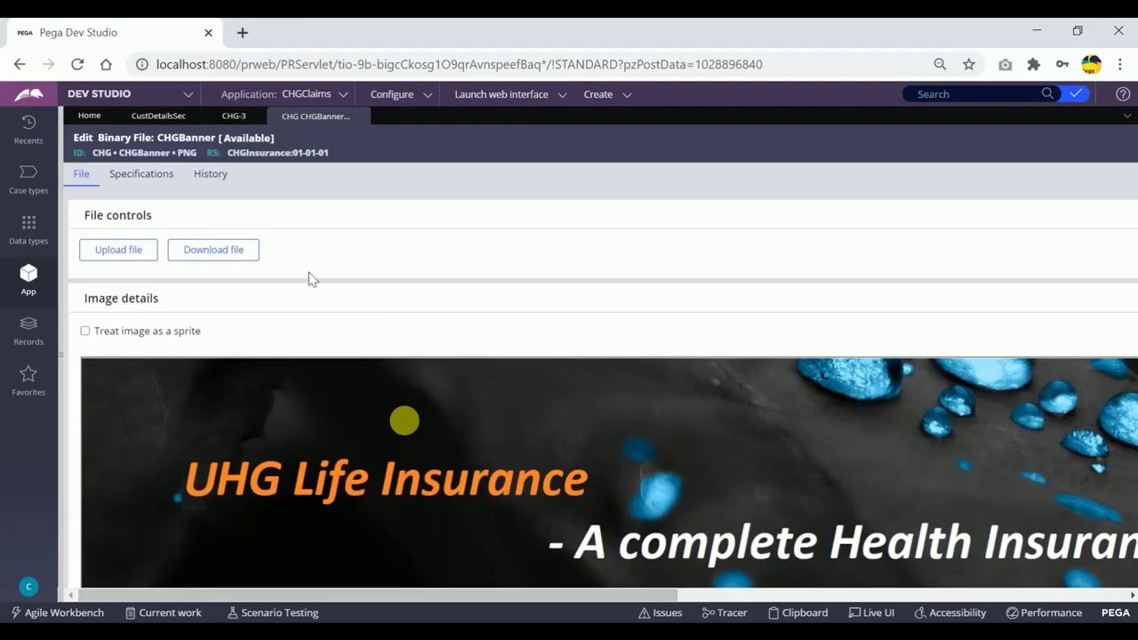
pyautogui.moveTo(584, 598); pyautogui.dragTo(1033, 598)
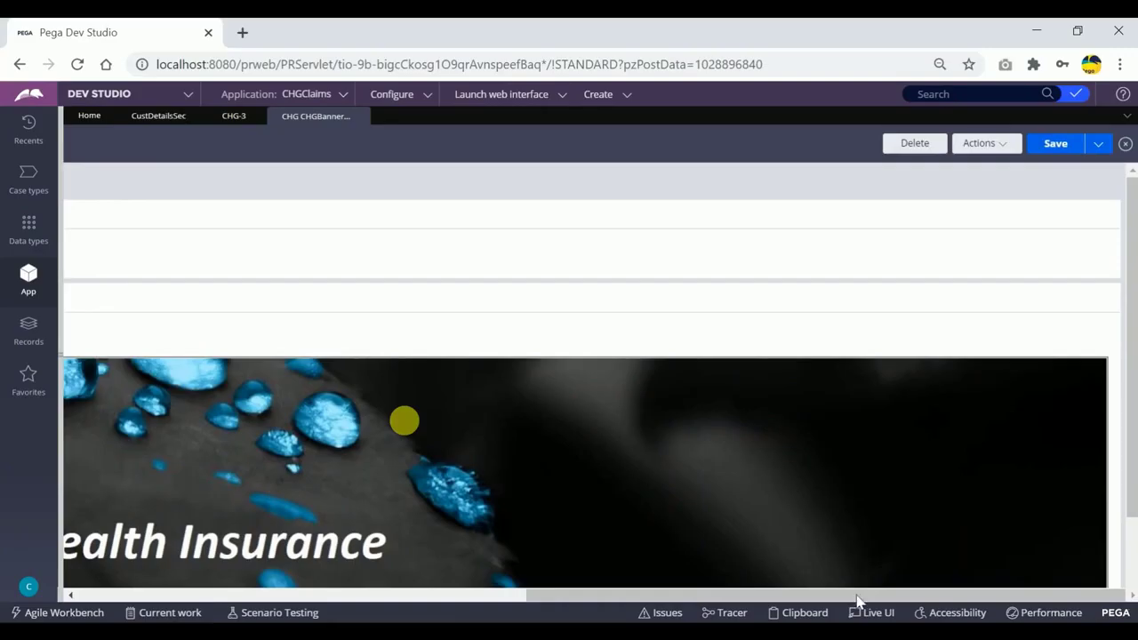
pyautogui.moveTo(858, 601); pyautogui.dragTo(311, 579)
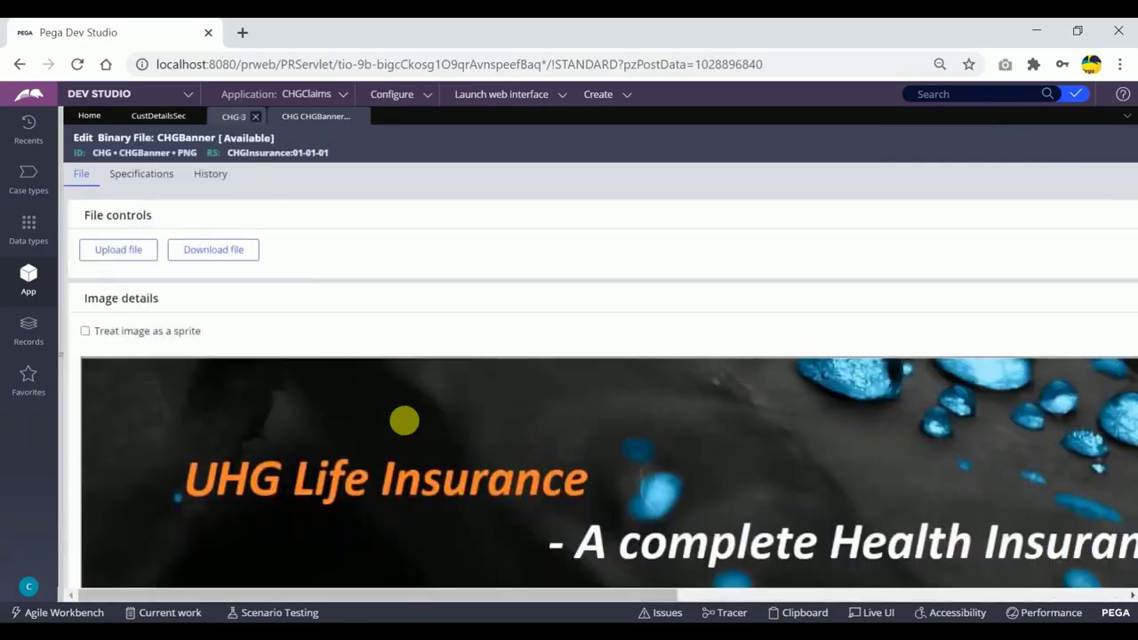
# Add a dynamic layout above the existing inline grid double layout in the CustDetailsSec section
pyautogui.click(158, 116)
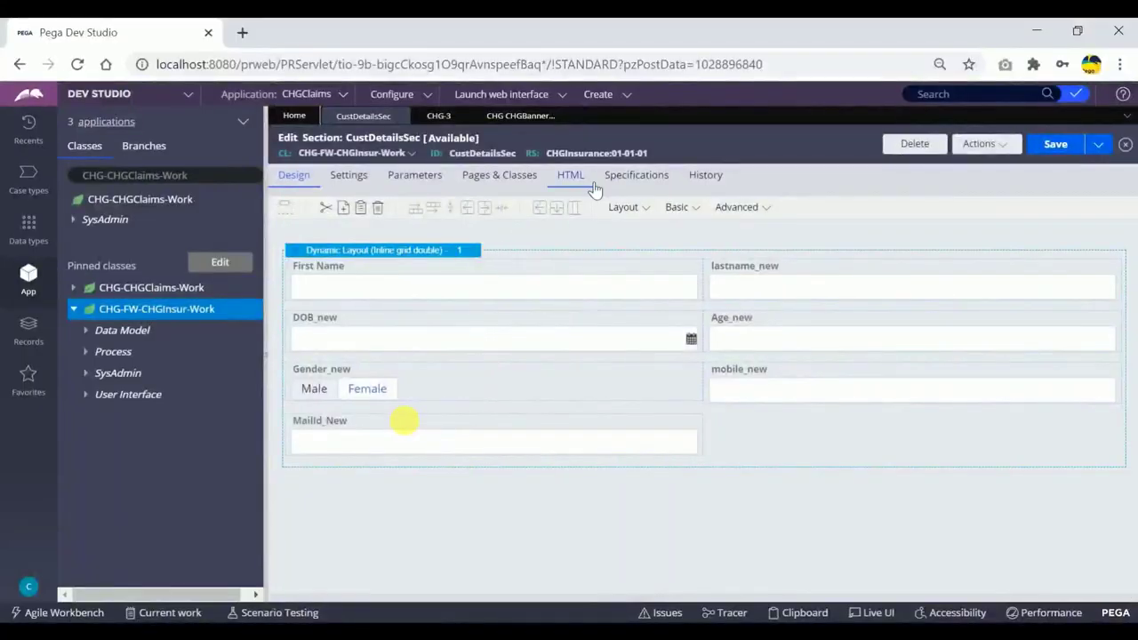
pyautogui.click(697, 210)
pyautogui.click(649, 210)
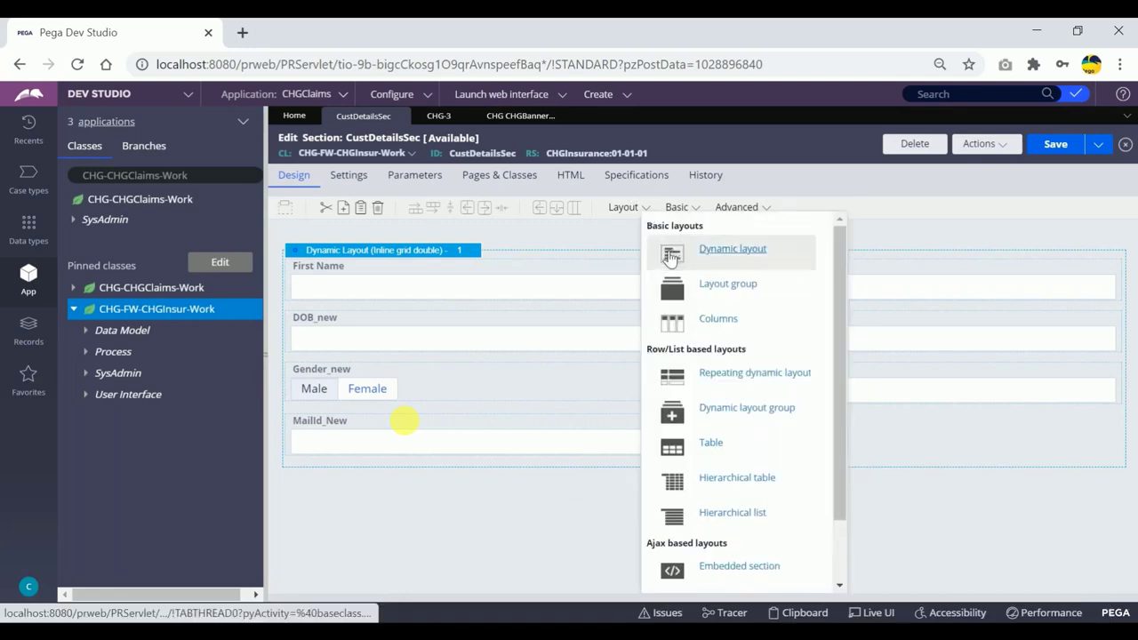
pyautogui.moveTo(670, 256); pyautogui.dragTo(613, 250)
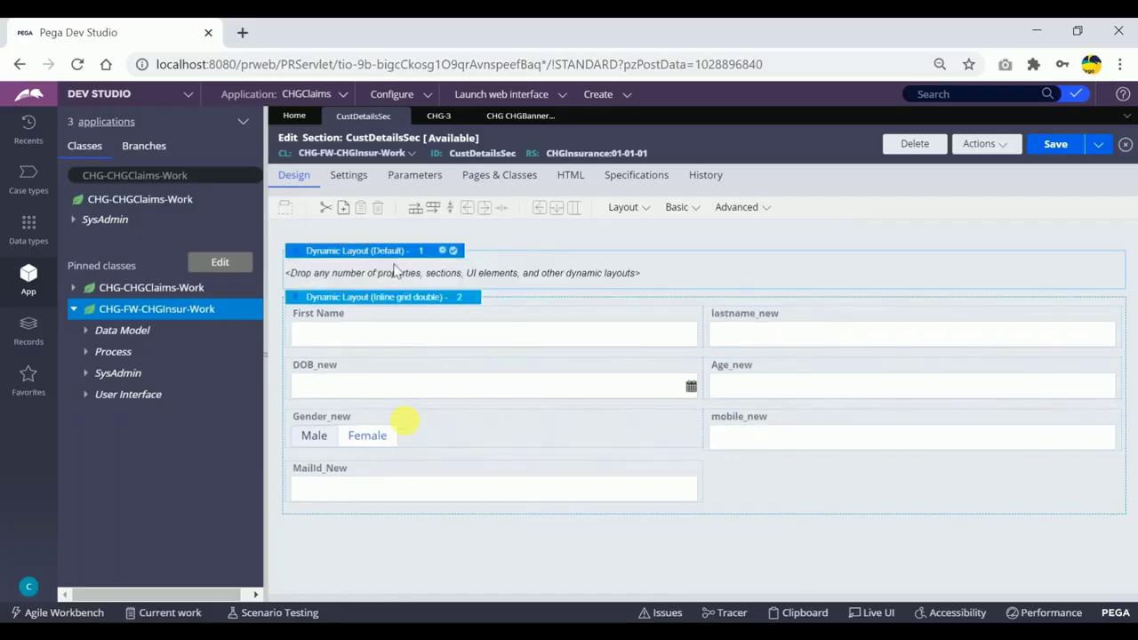
# Add an Icon control to the empty default dynamic layout above the fields and set its icon source to Image
pyautogui.click(699, 212)
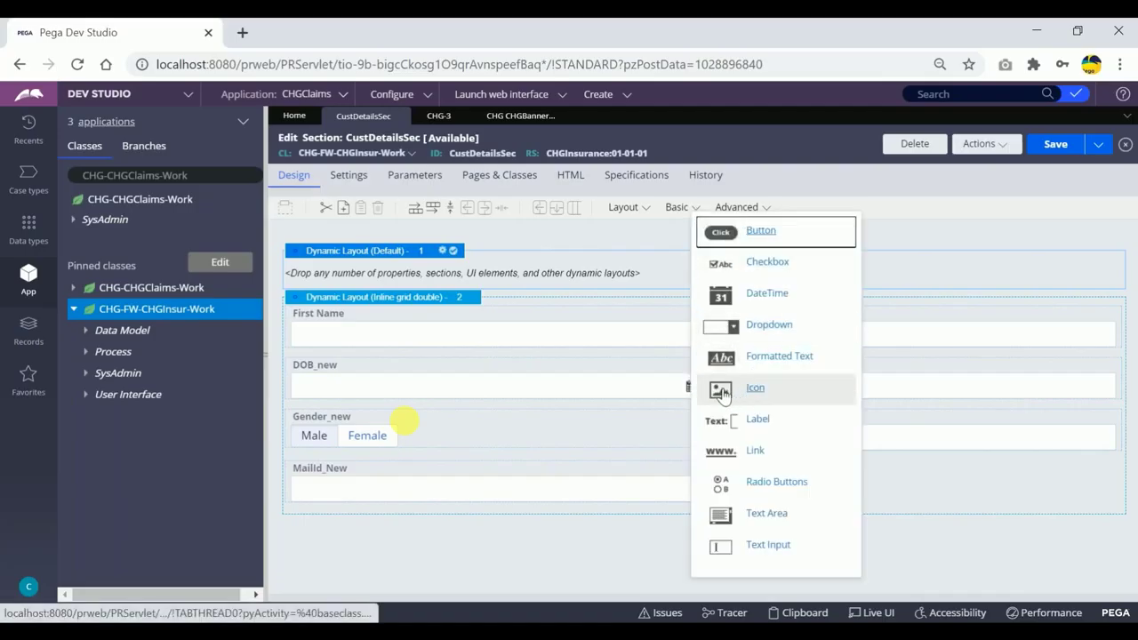
pyautogui.moveTo(720, 391); pyautogui.dragTo(560, 269)
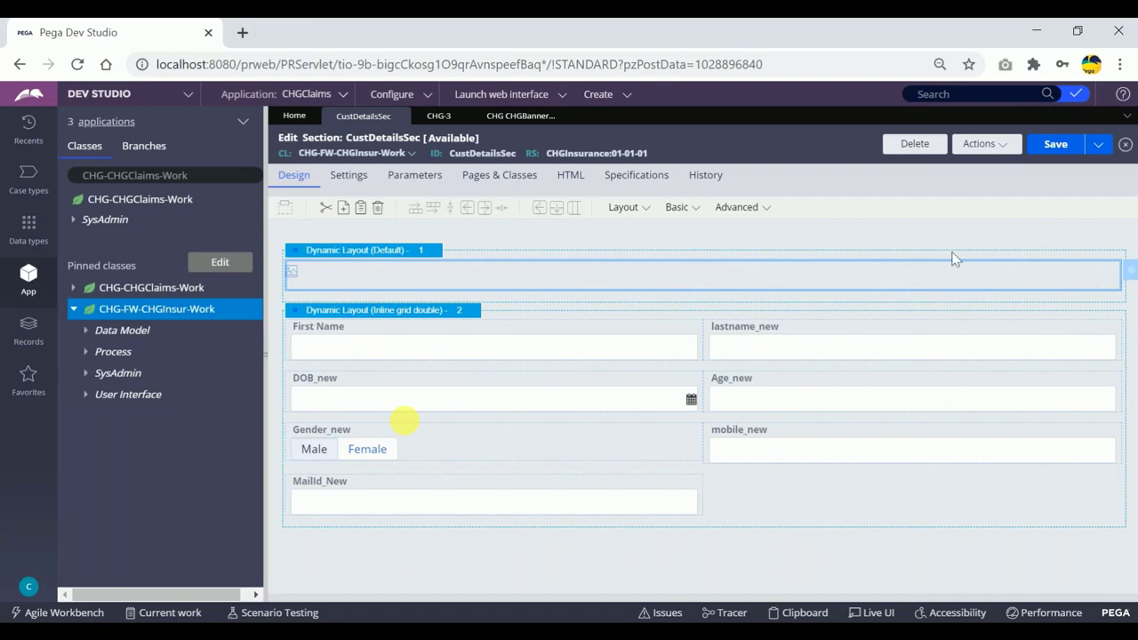
pyautogui.doubleClick(803, 274)
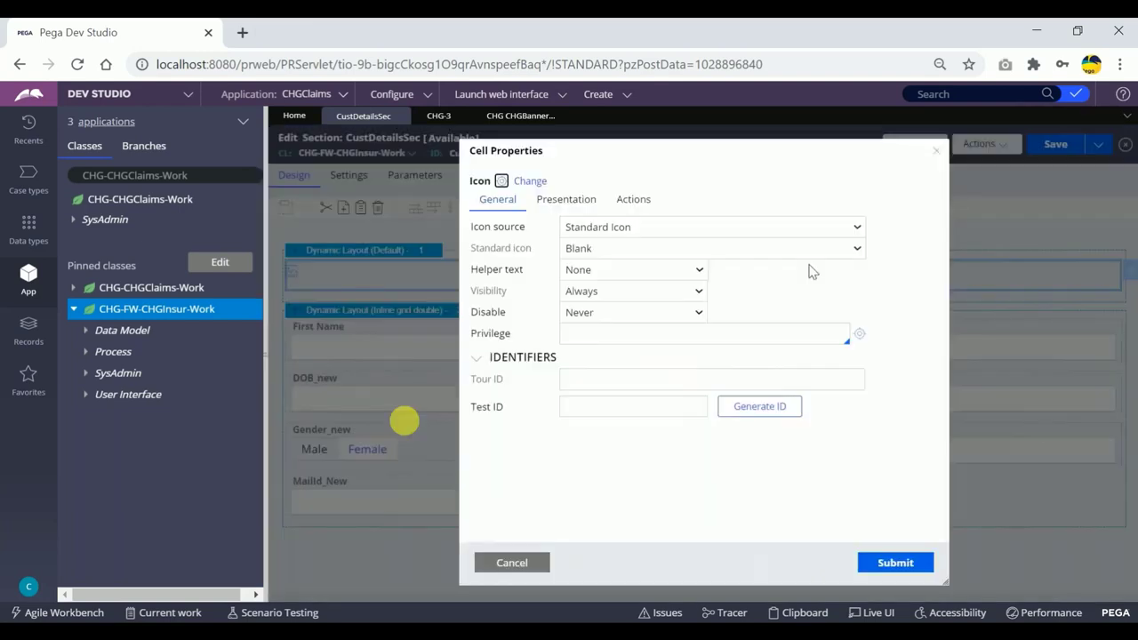
pyautogui.click(666, 228)
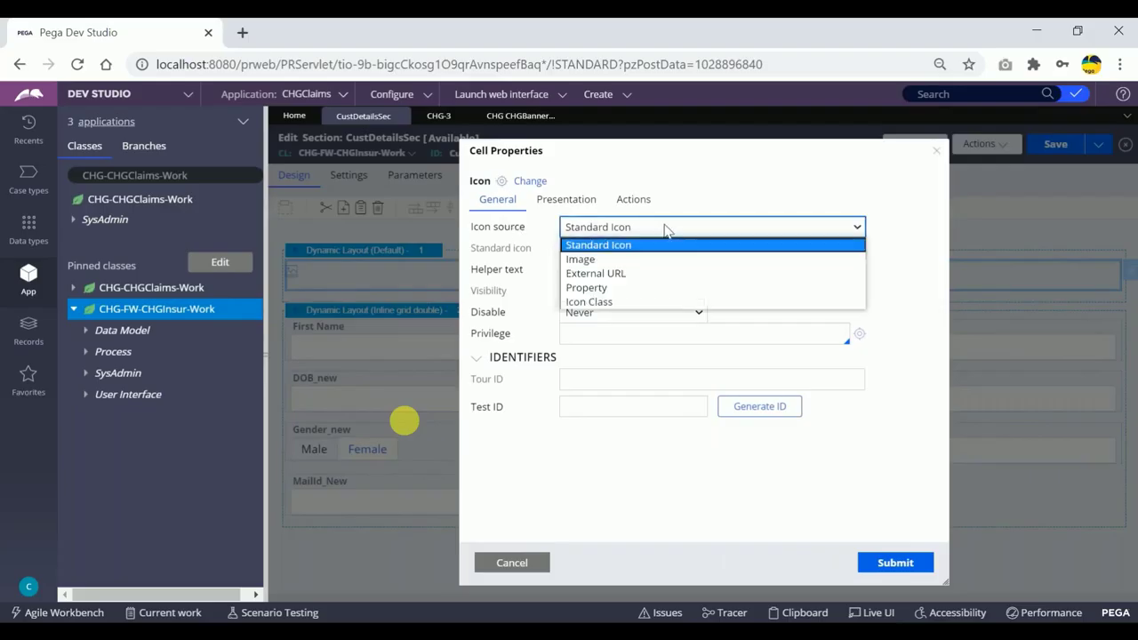
pyautogui.click(589, 264)
# Find CHG/CHGBanner.PNG in the image catalog by searching for CHG, and apply it as the icon's image
pyautogui.click(580, 248)
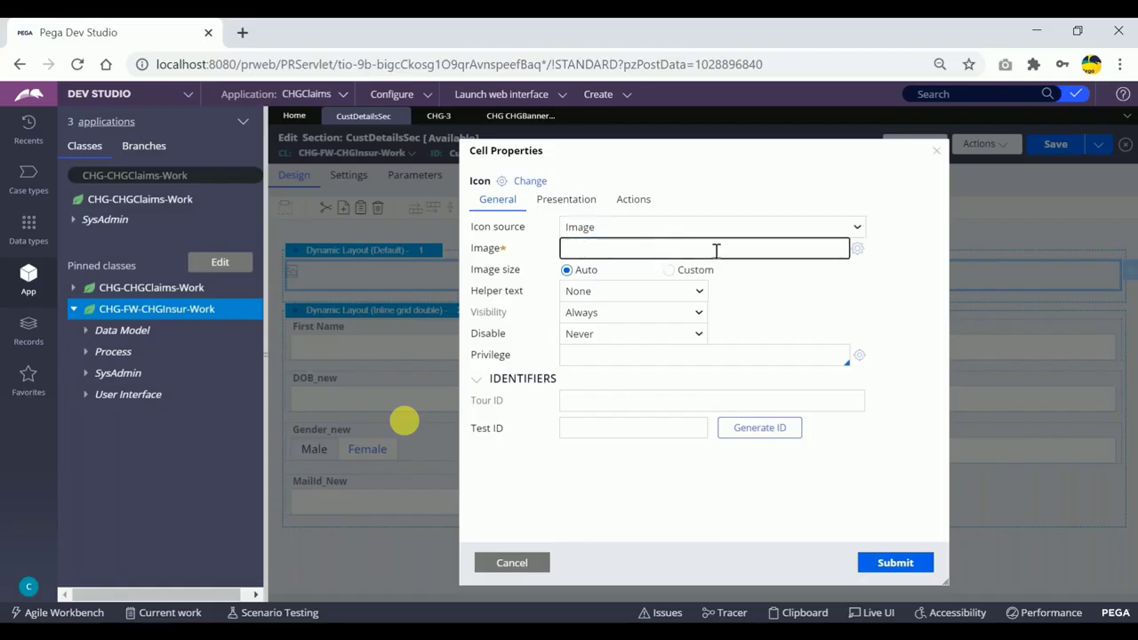
pyautogui.click(858, 252)
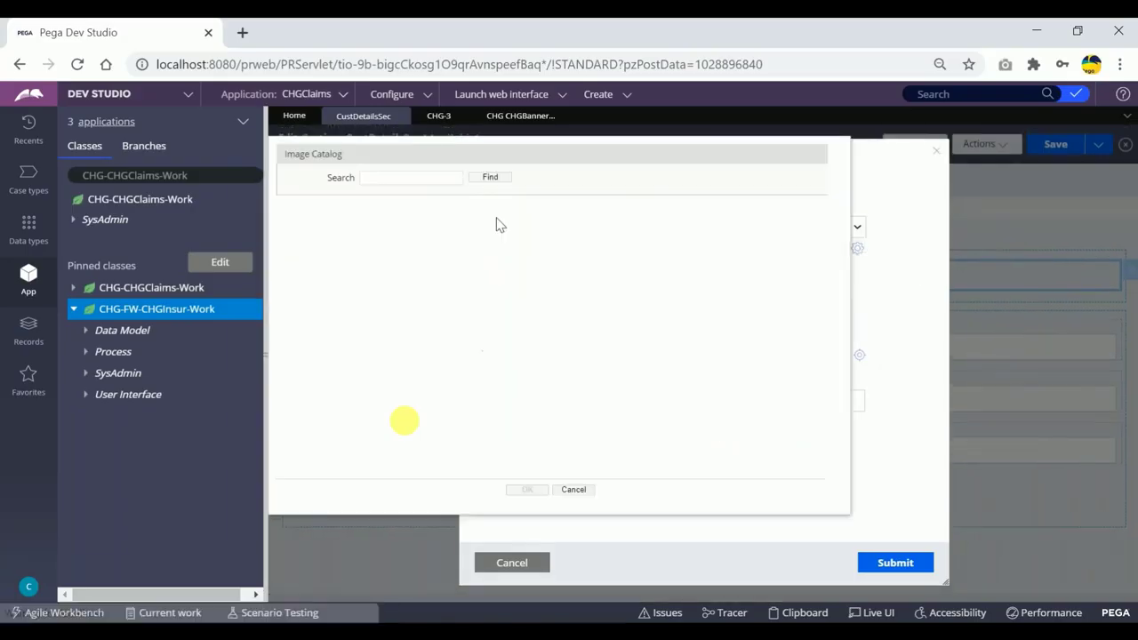
pyautogui.click(432, 179)
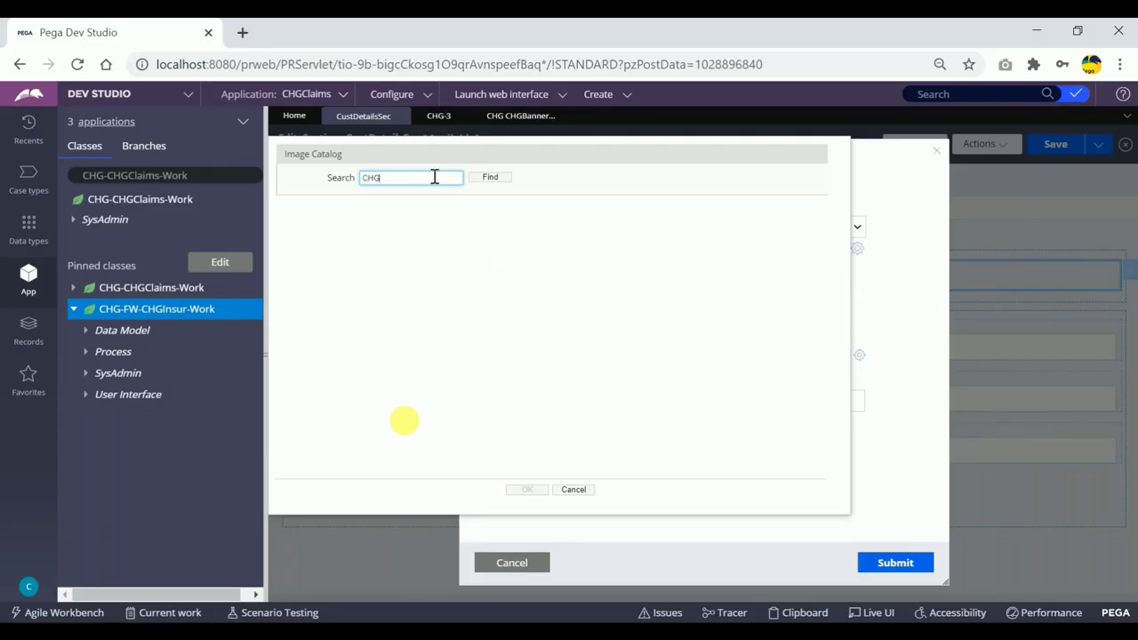
pyautogui.write('CHG')
pyautogui.click(490, 177)
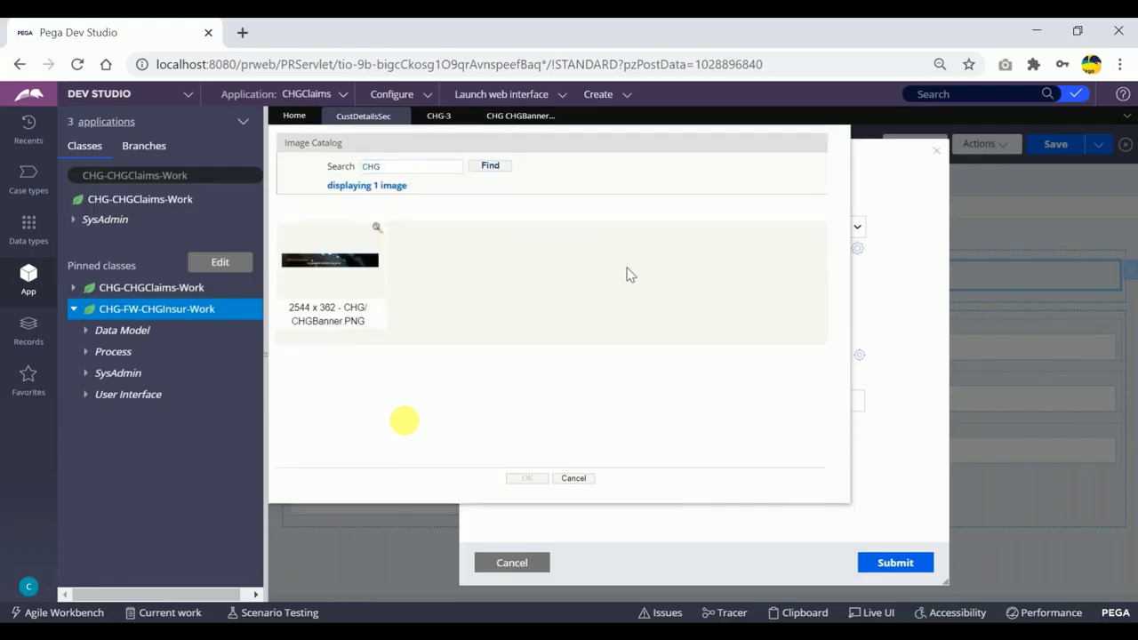
pyautogui.click(325, 274)
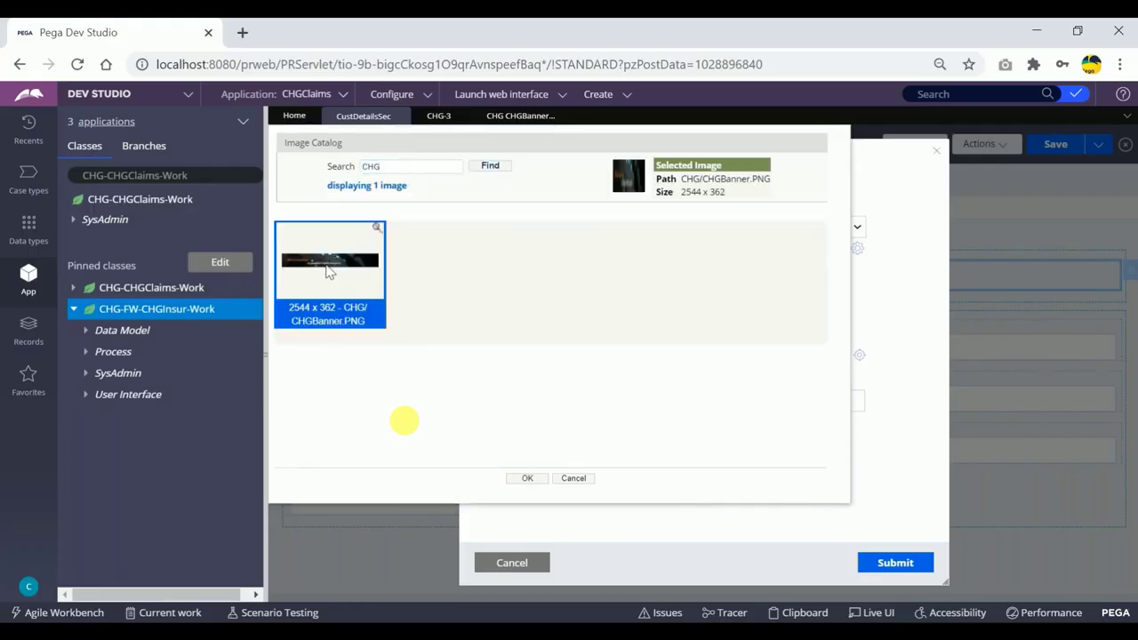
pyautogui.click(527, 478)
pyautogui.click(699, 314)
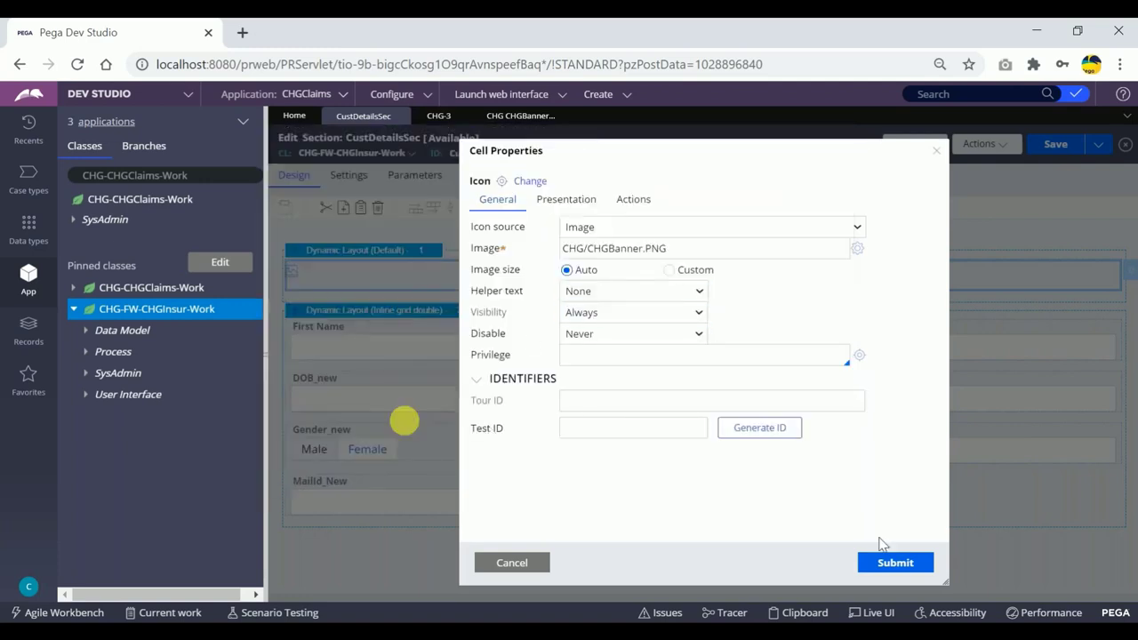
pyautogui.click(891, 566)
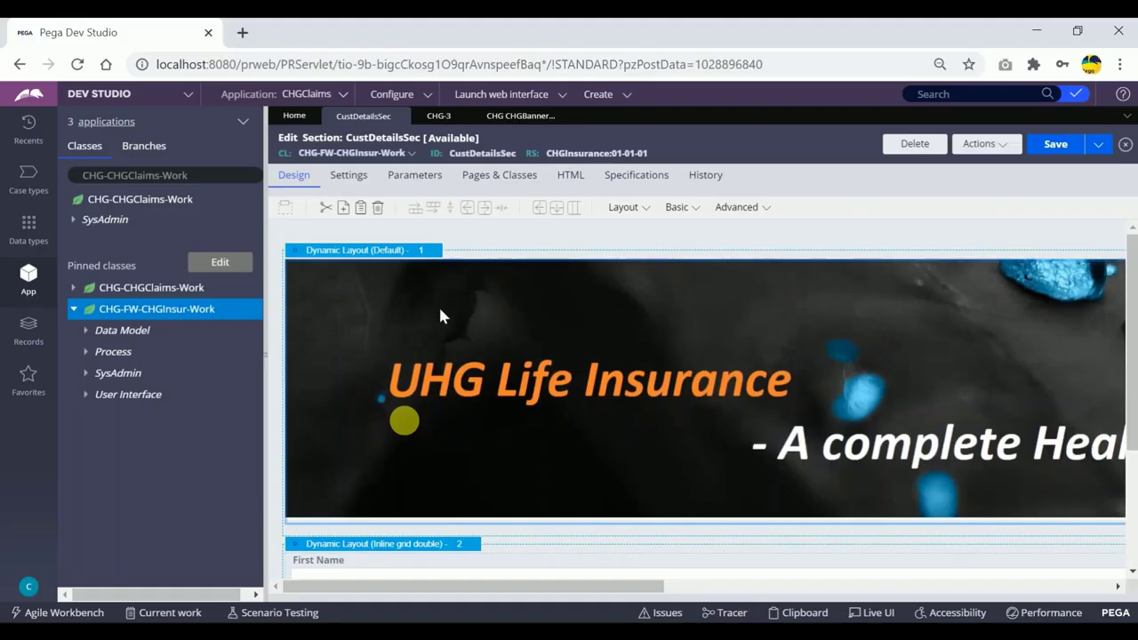
# Save the CustDetailsSec section with its banner and collapse the class explorer to widen the work area
pyautogui.scroll(-3, 439, 316)
pyautogui.scroll(3, 440, 352)
pyautogui.scroll(-3, 443, 350)
pyautogui.scroll(3, 447, 347)
pyautogui.click(1056, 147)
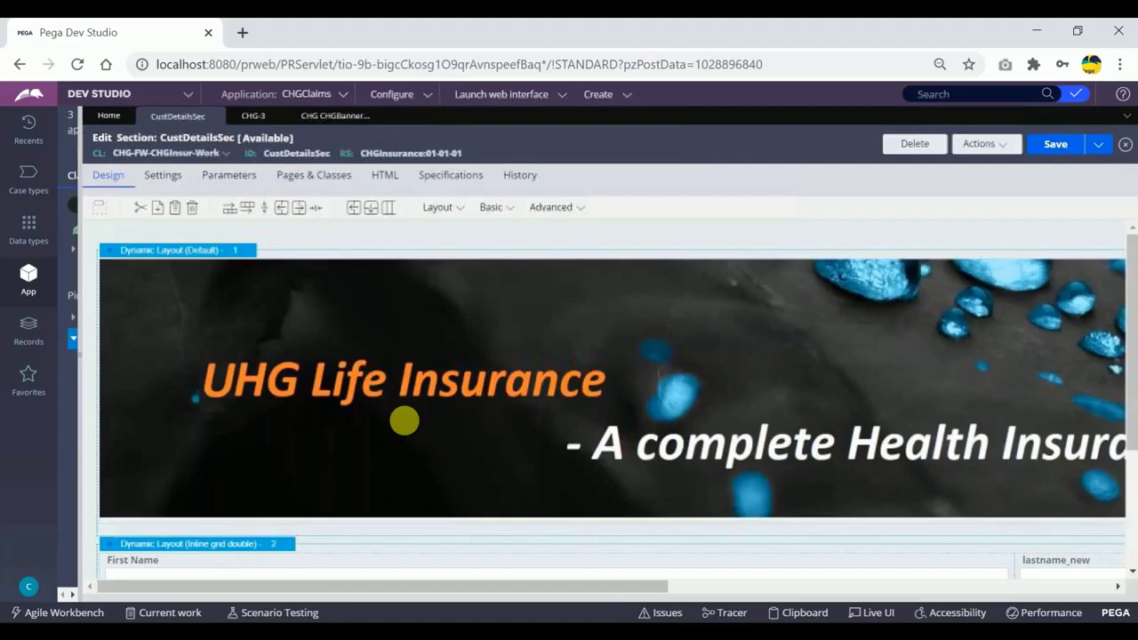
pyautogui.moveTo(78, 190); pyautogui.dragTo(51, 193)
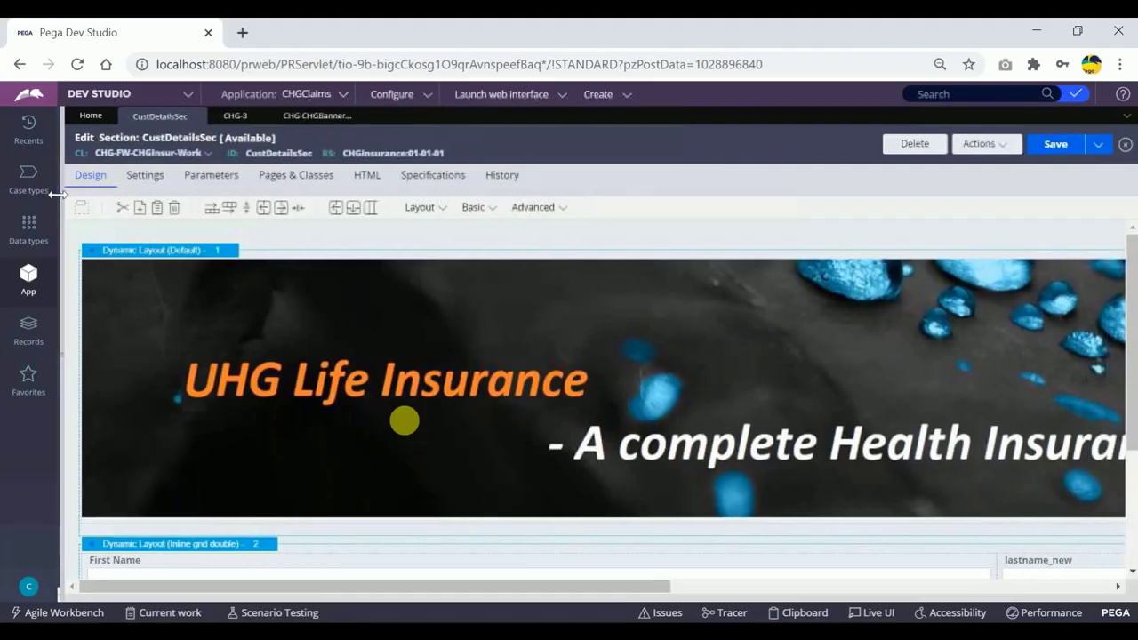
# Switch to the open CHG-3 case and refresh it to load the updated section
pyautogui.click(233, 117)
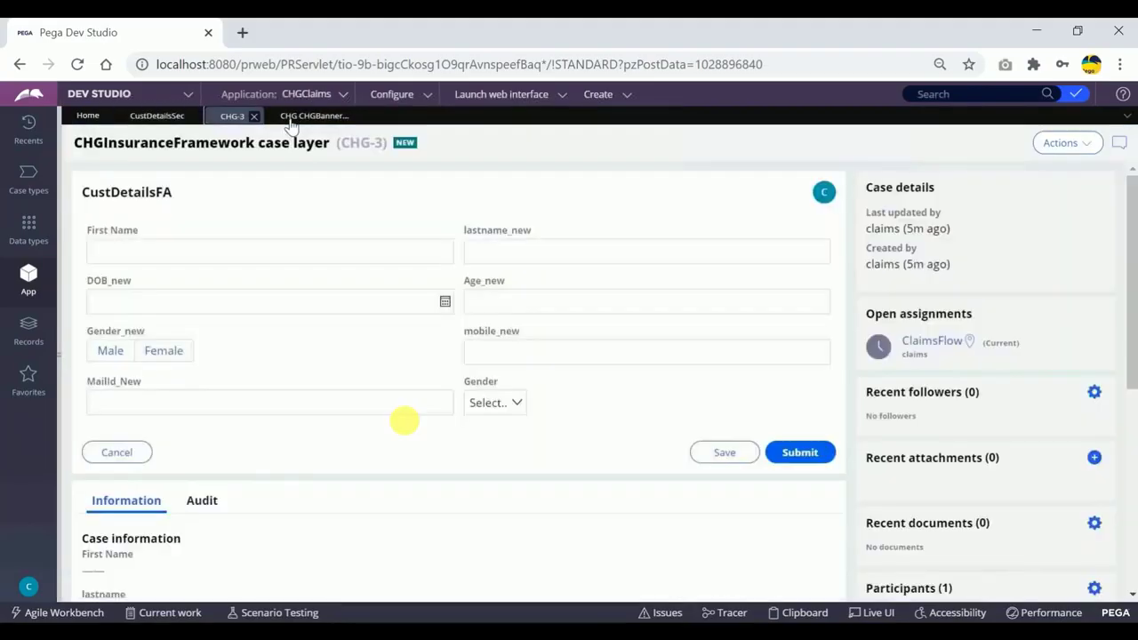
pyautogui.click(1063, 143)
pyautogui.click(1014, 167)
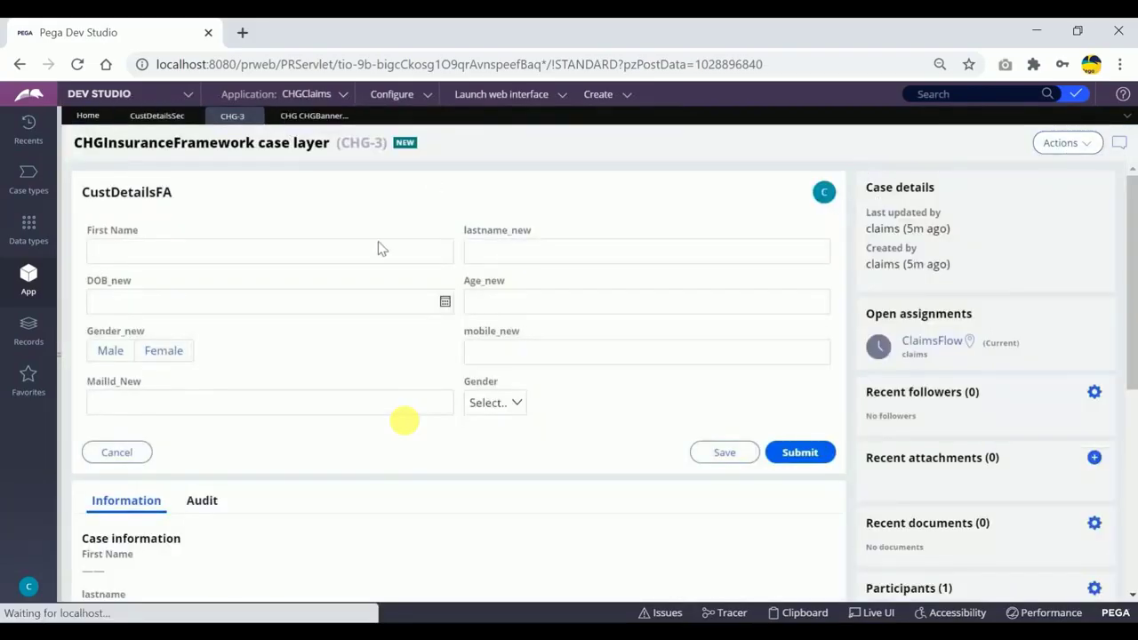